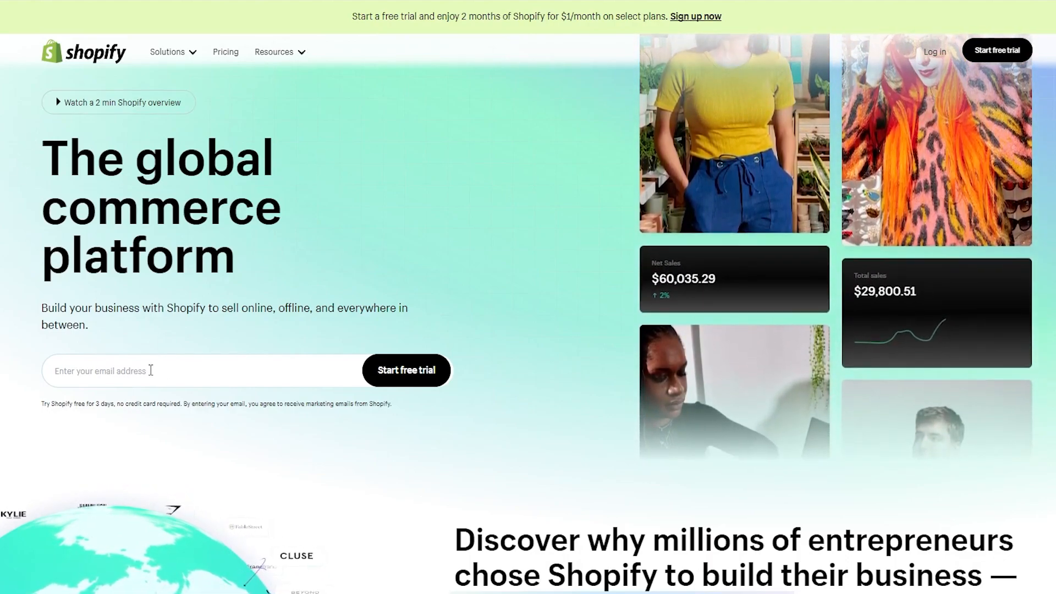
Open Temp Mail in a new browser tab and copy the generated temporary email address.
left_click(225, 370)
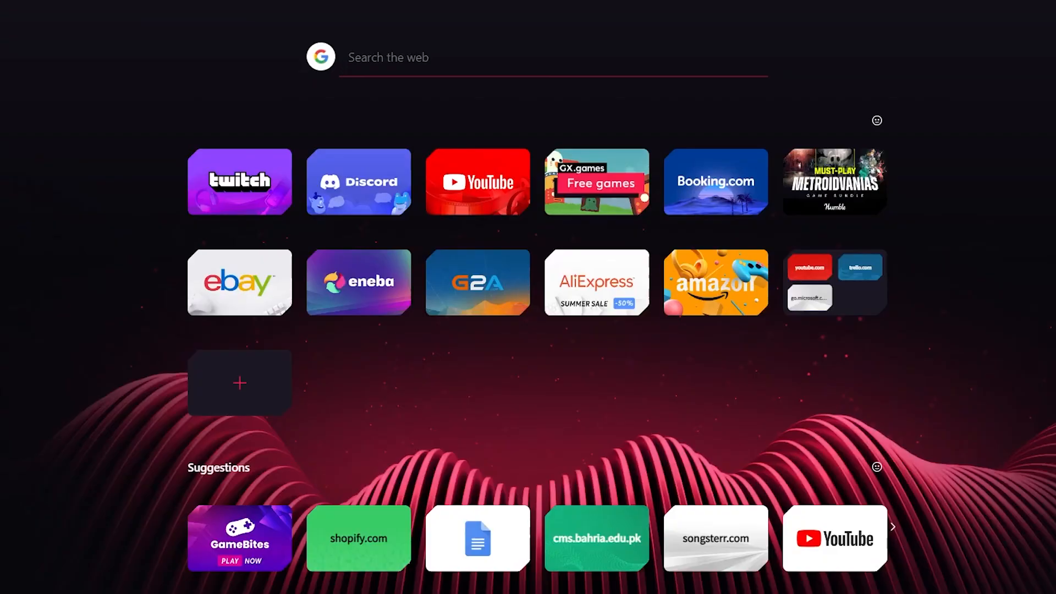
type("temp")
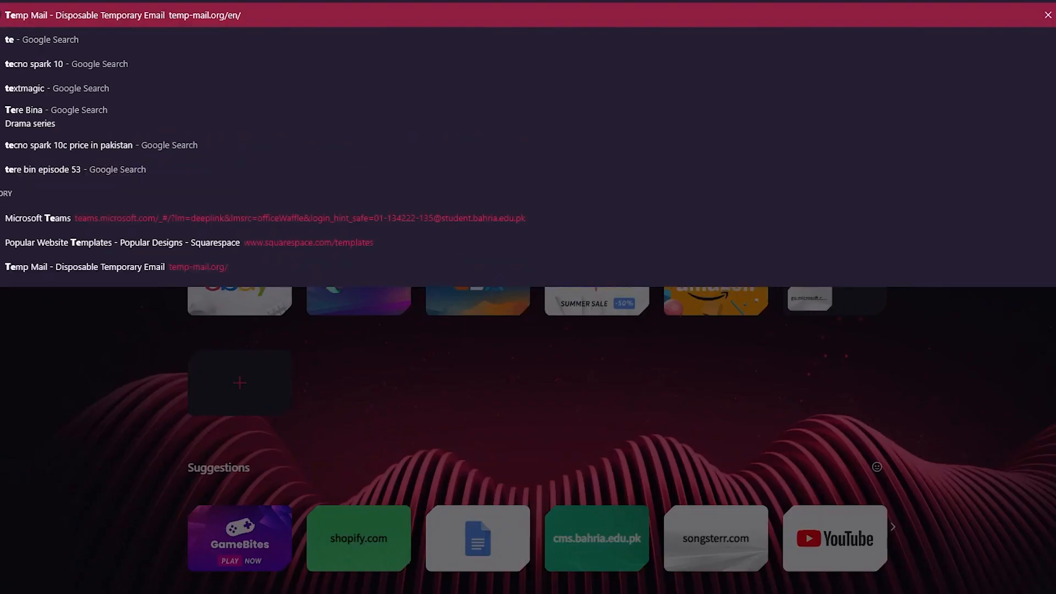
key("Return")
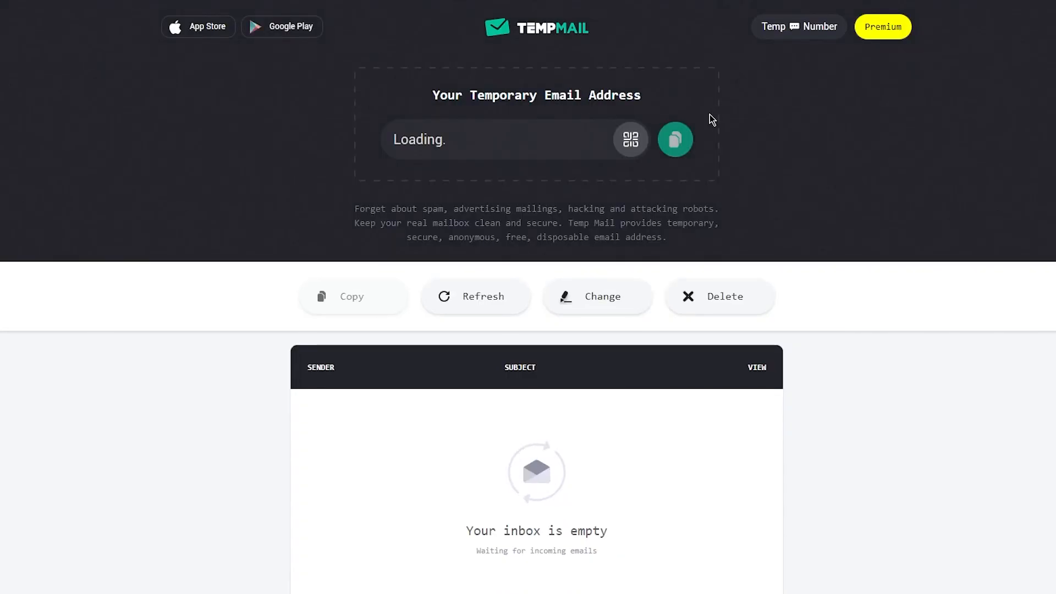
left_click(678, 142)
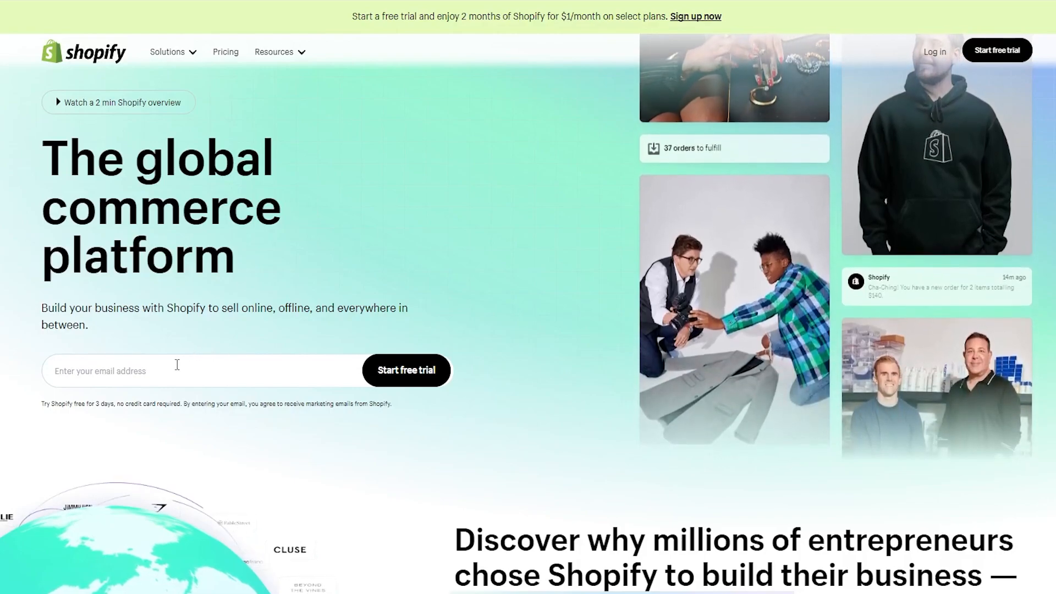
Paste the copied email address into the Shopify sign-up form and start the free trial.
right_click(177, 365)
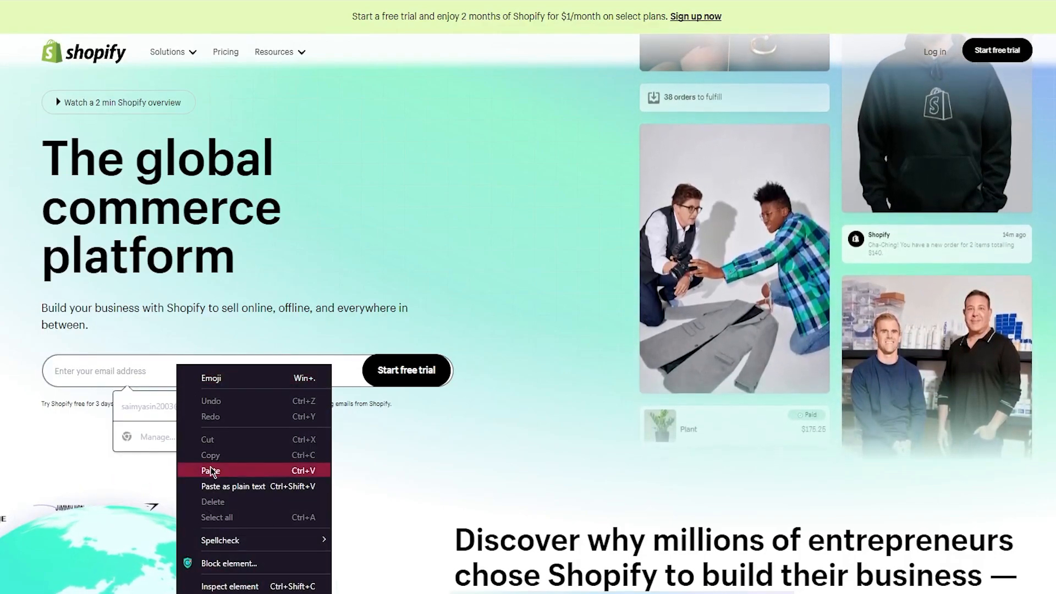
left_click(213, 470)
left_click(384, 376)
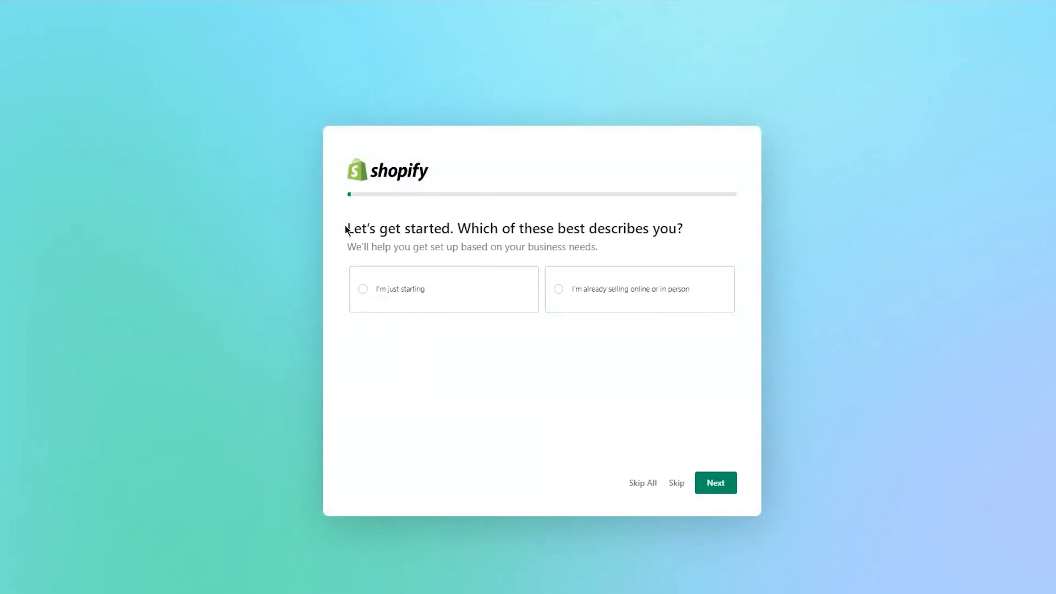
Answer the first setup question with "I'm just starting" and continue to the following question.
left_click_drag(347, 228, 794, 248)
left_click(794, 247)
left_click(452, 281)
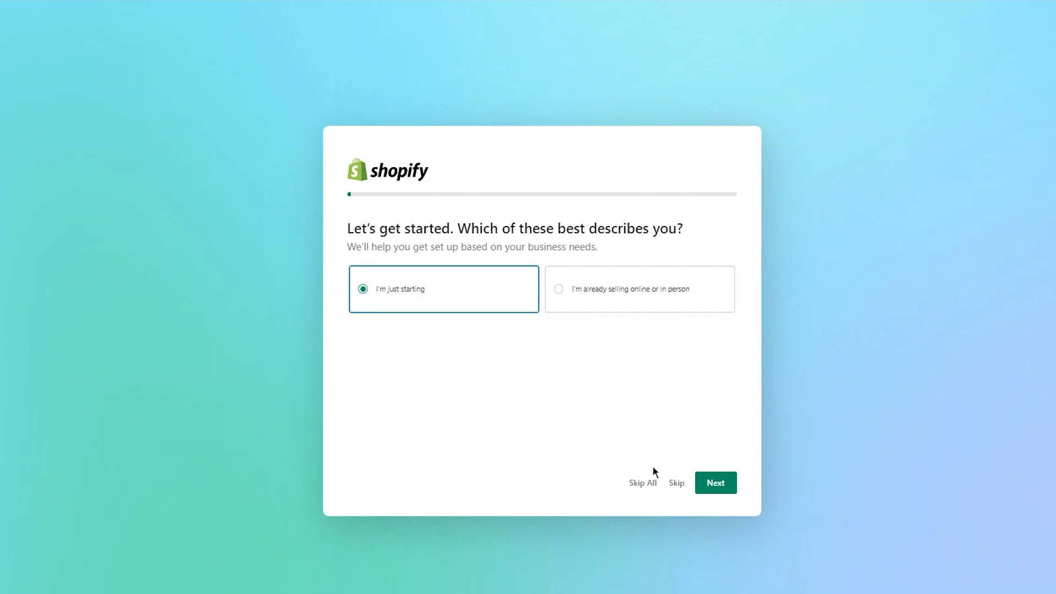
left_click(729, 473)
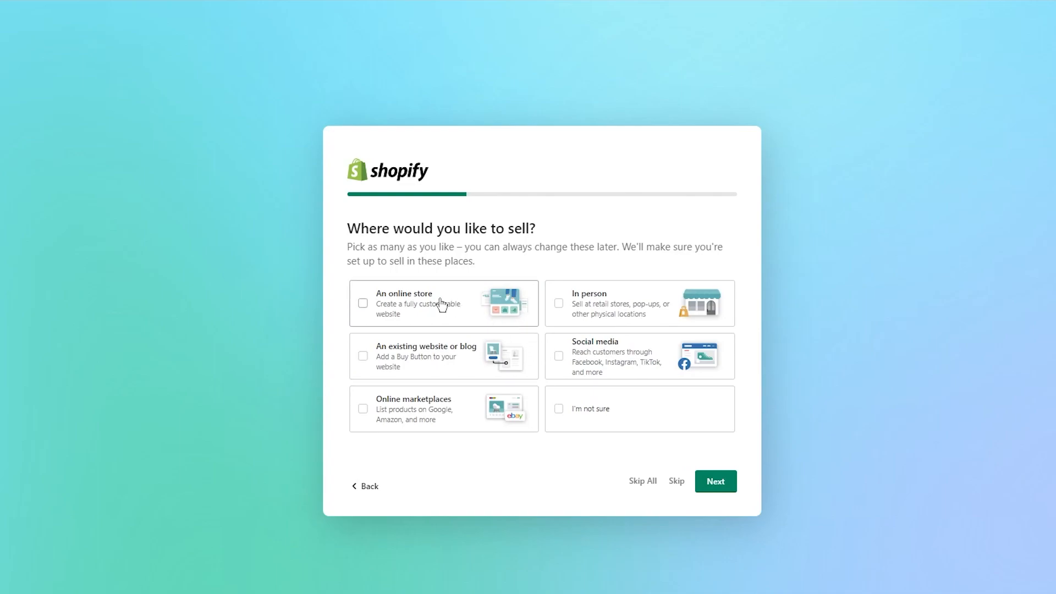
Choose "An online store" as the place to sell, and self-bought or self-made plus dropshipping products as what to sell first.
left_click(428, 297)
left_click(714, 483)
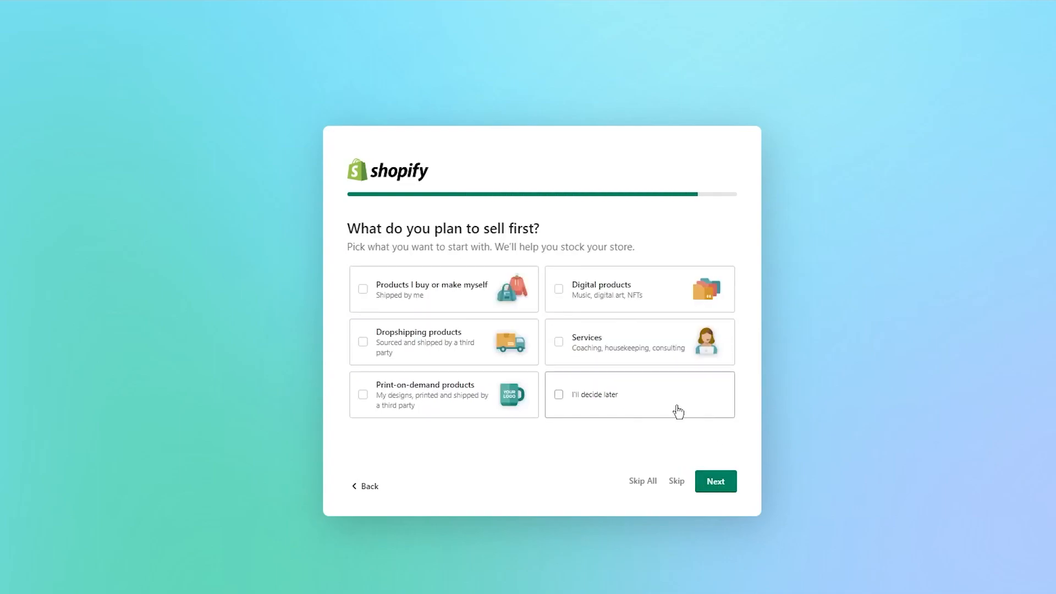
left_click(392, 283)
left_click(470, 360)
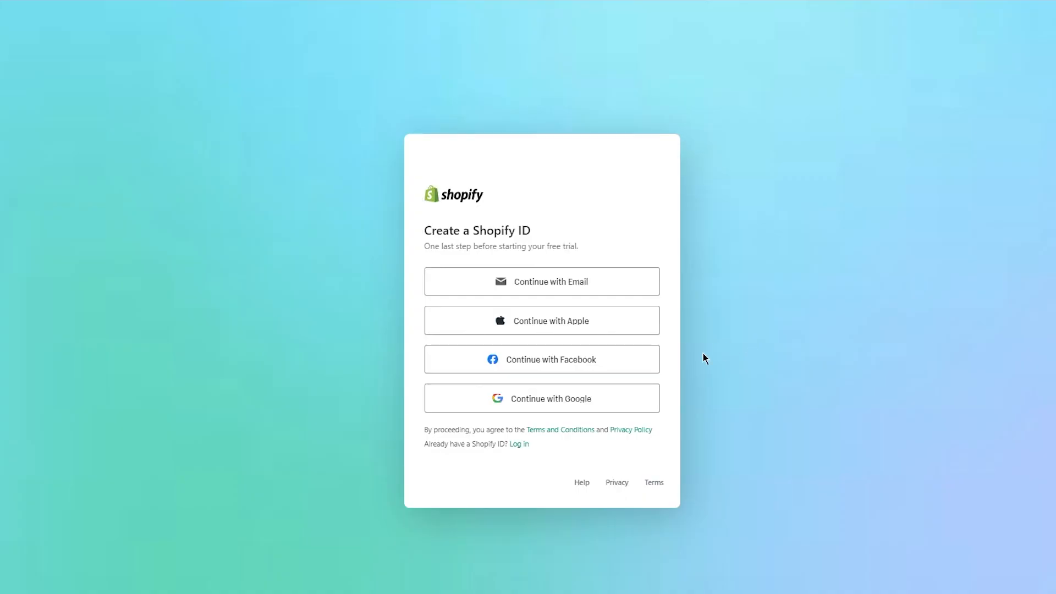
Create a Shopify ID with the email option, entering the account password.
left_click(552, 285)
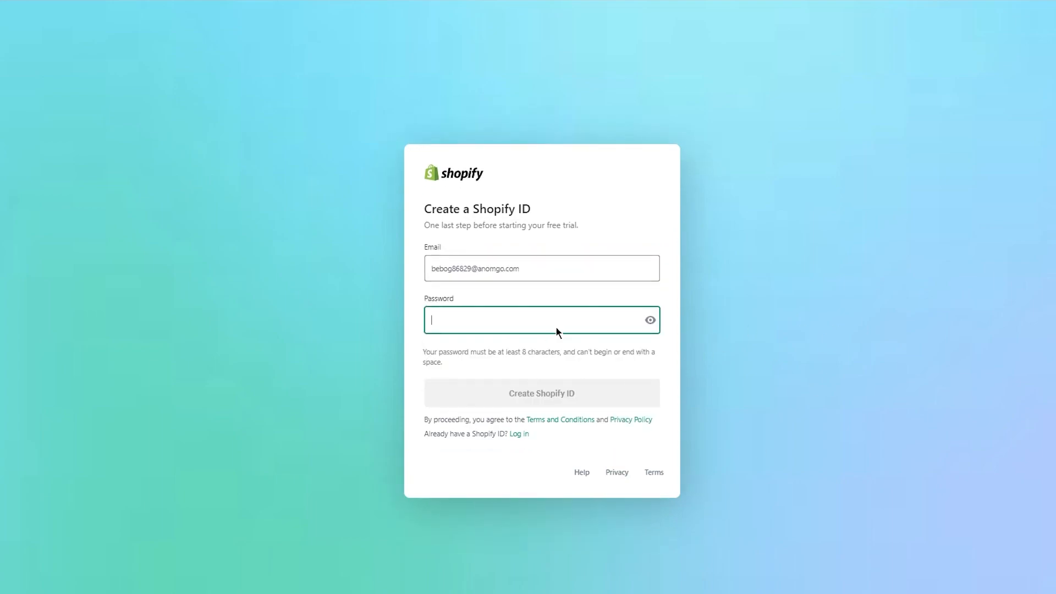
type("*********")
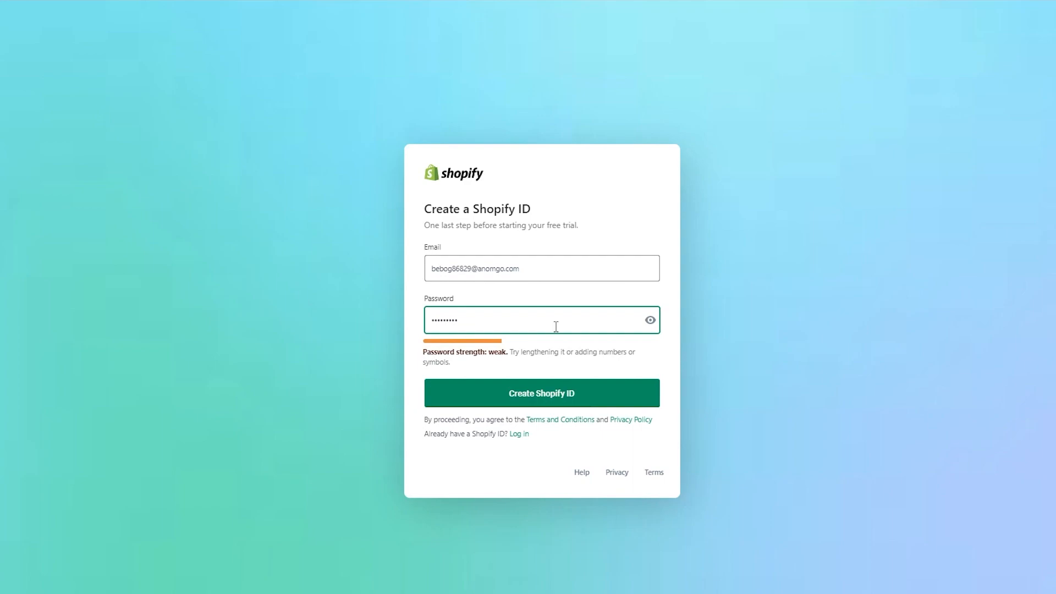
left_click(520, 398)
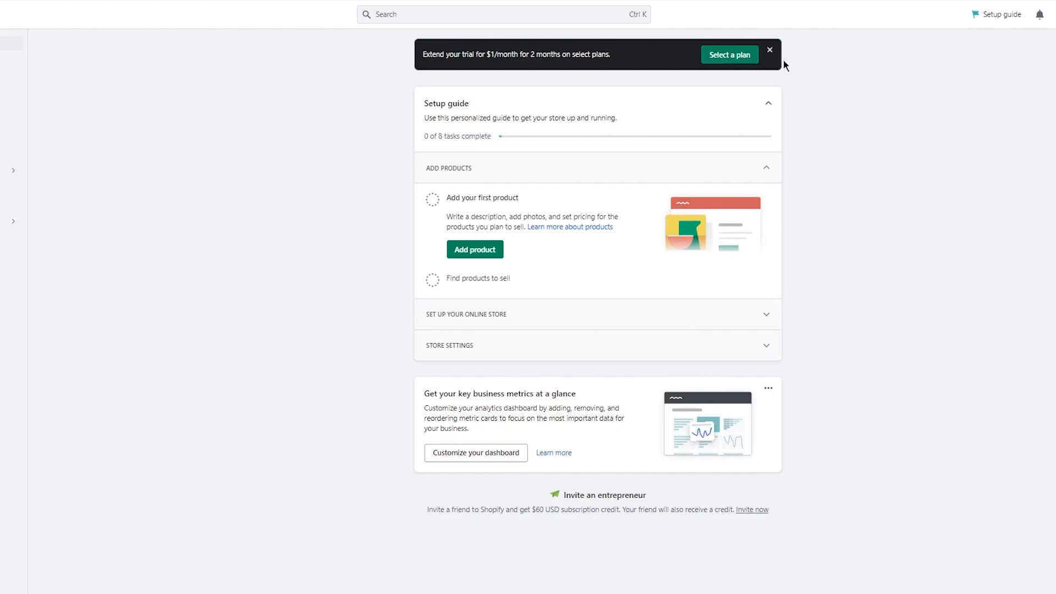
Open the Online Store themes page and look over the current theme and the popular free themes.
left_click(769, 50)
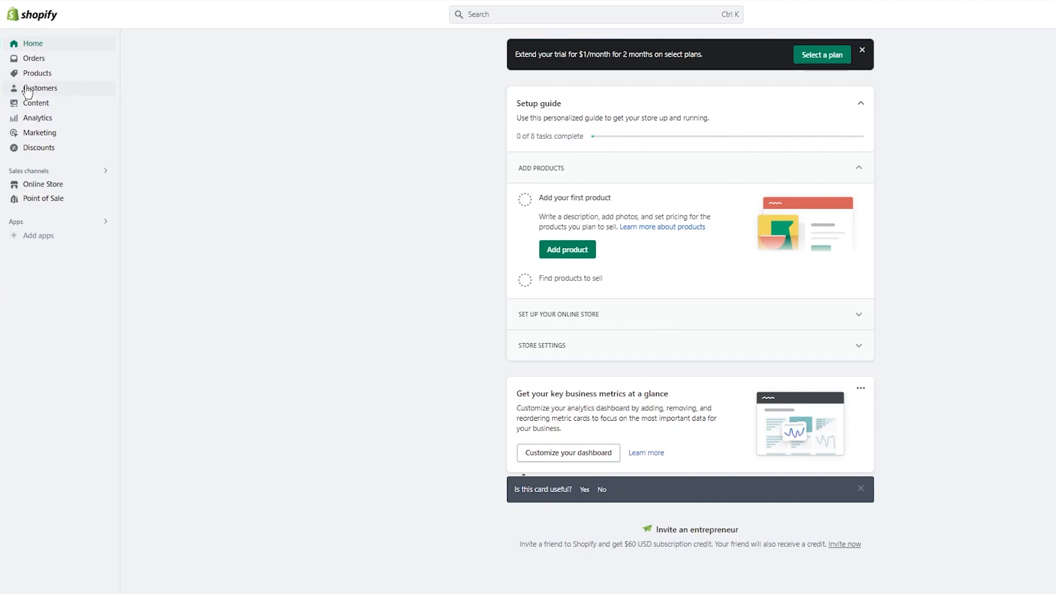
left_click(66, 183)
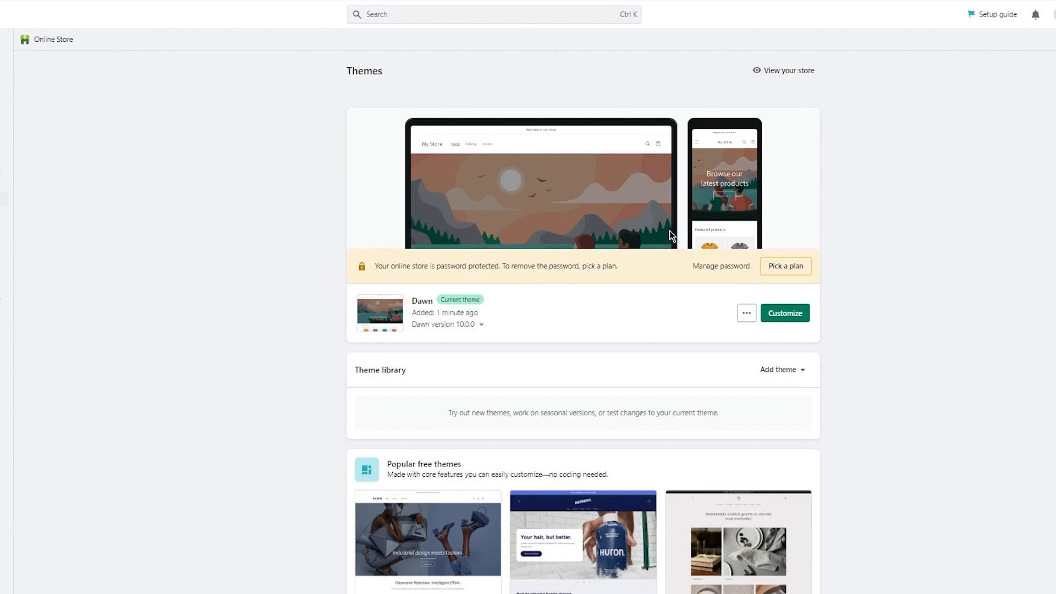
scroll(166, 237, "down", 4)
scroll(166, 236, "up", 4)
View the live online store and look over its home page with the default theme.
left_click(1, 187)
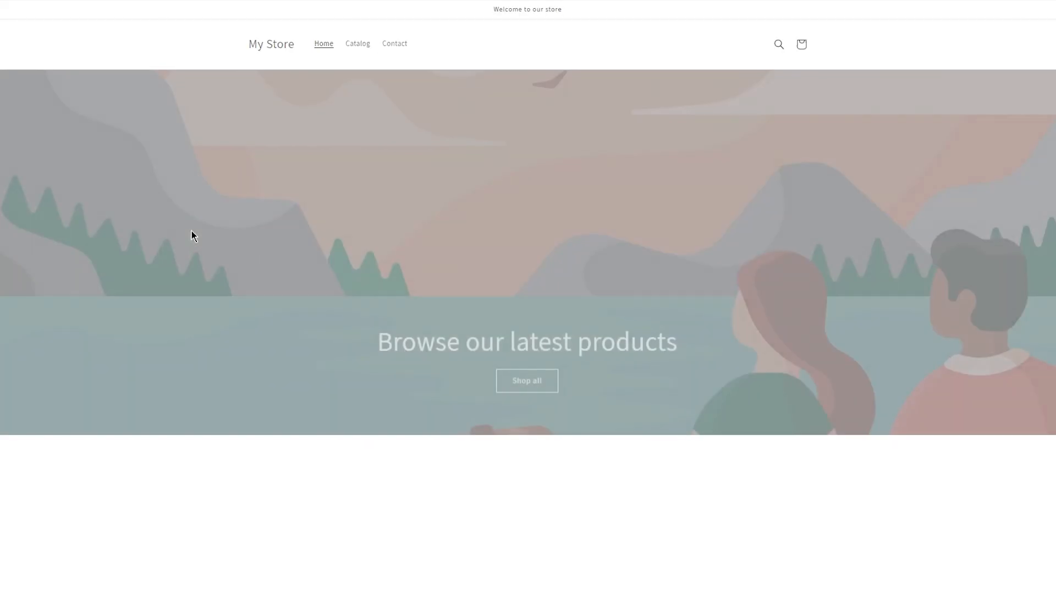
scroll(349, 226, "down", 4)
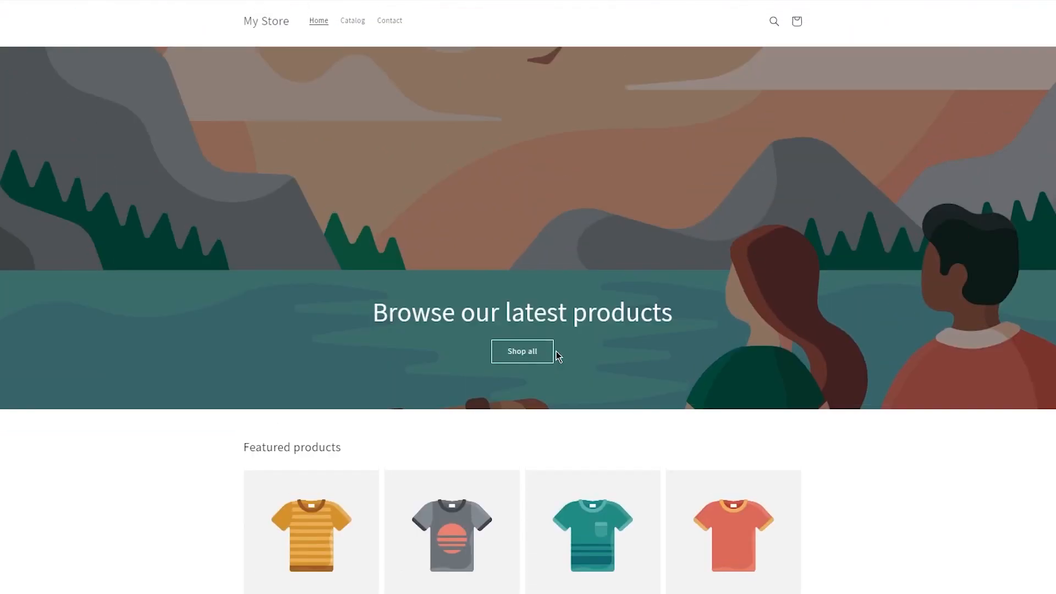
scroll(528, 316, "up", 4)
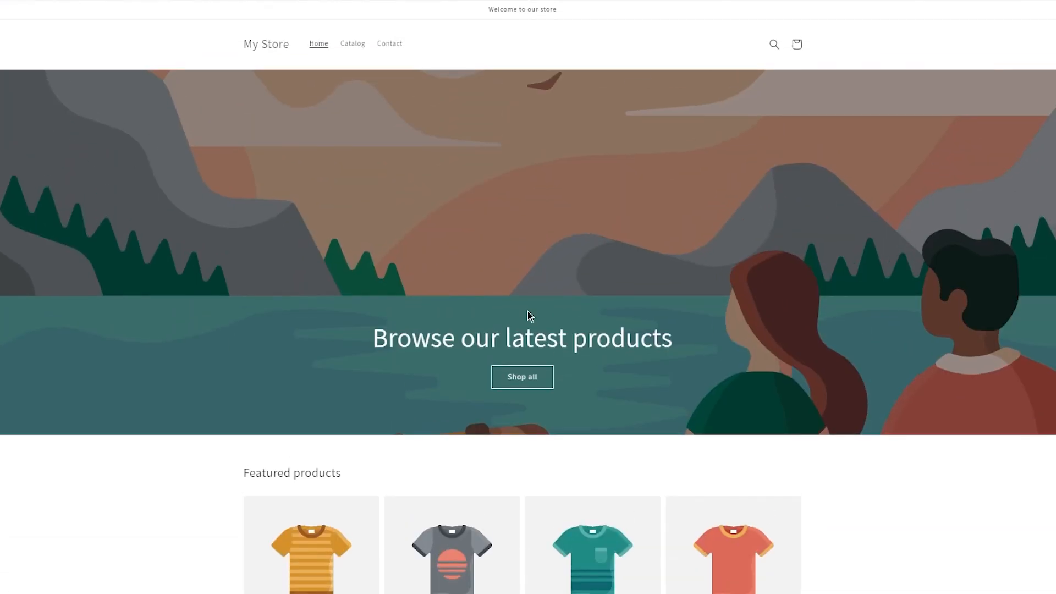
scroll(359, 226, "down", 4)
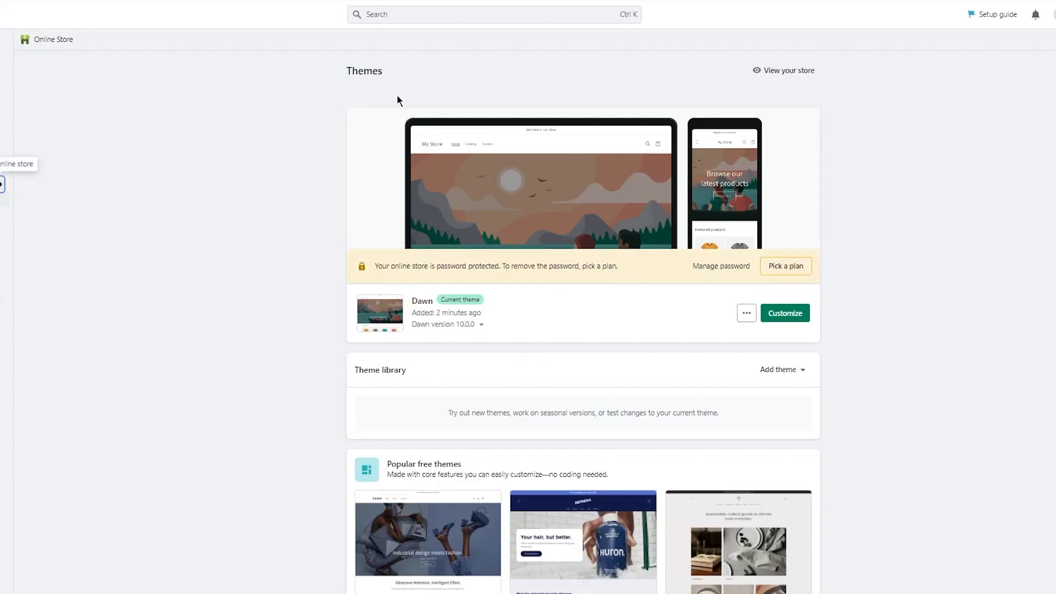
Visit the Theme Store from the theme library's options for adding a theme.
scroll(586, 198, "down", 4)
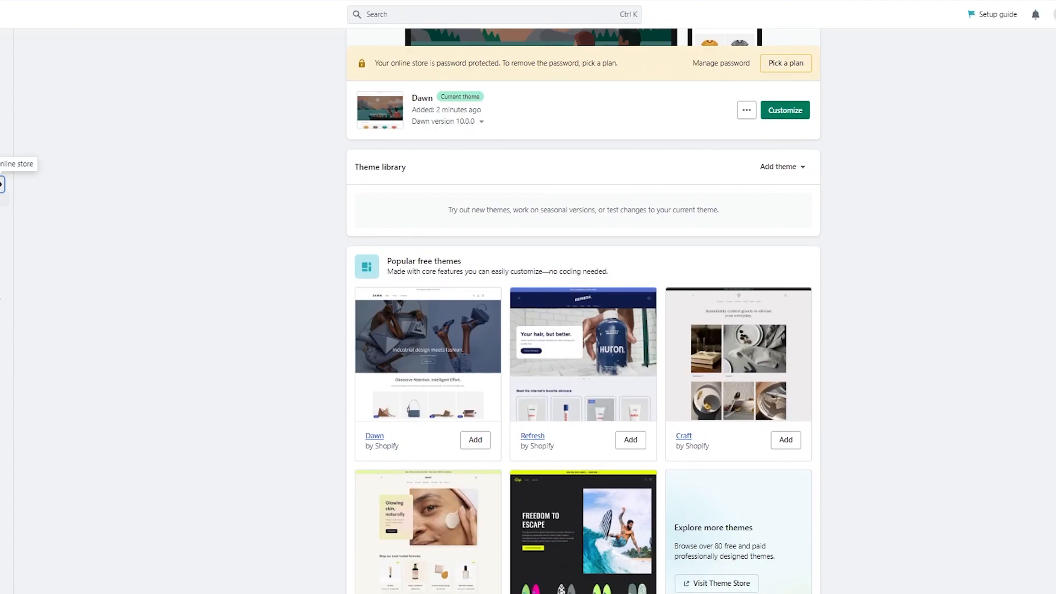
left_click(784, 167)
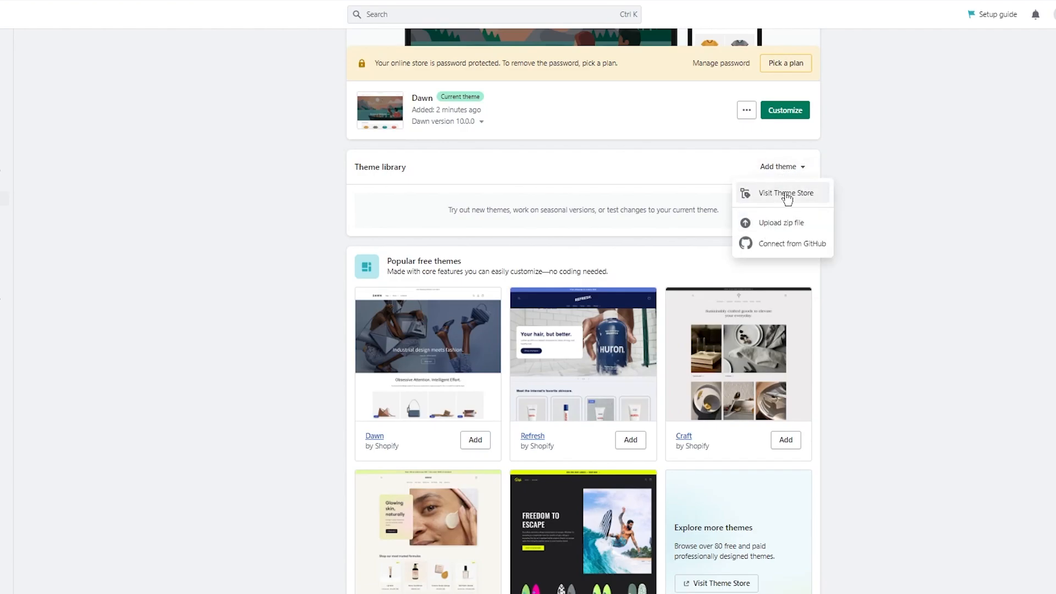
left_click(788, 193)
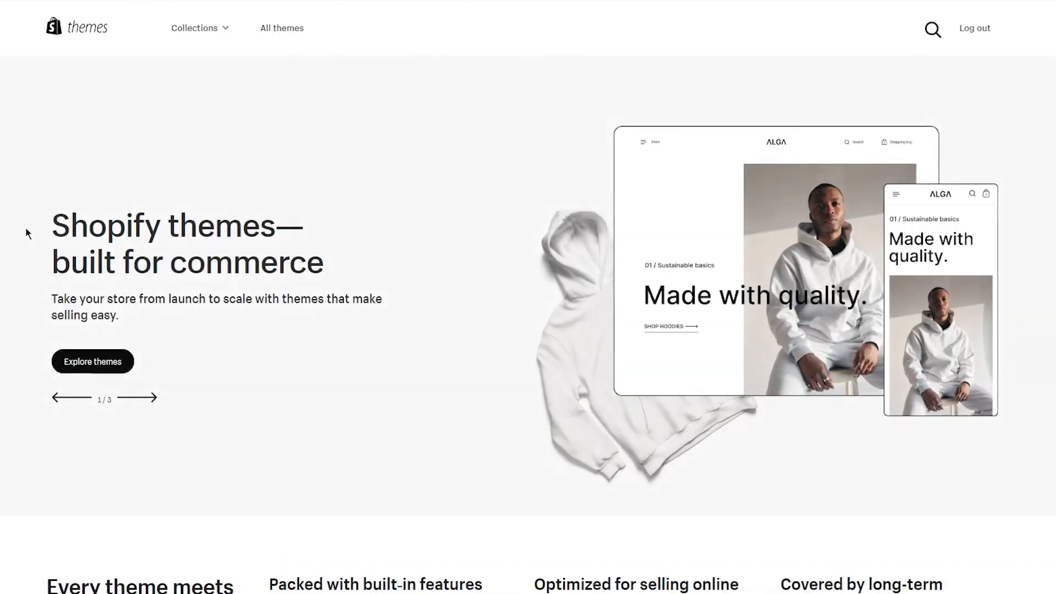
Examine the Theme Store home page, including its theme standards and the exclusive themes with their prices.
left_click_drag(83, 226, 391, 281)
left_click(387, 283)
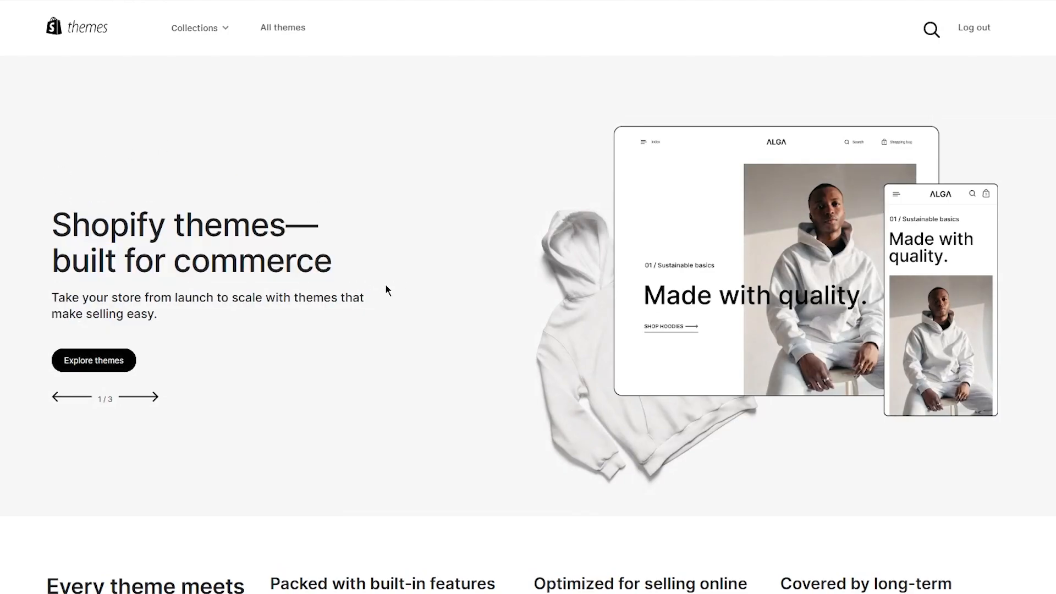
scroll(385, 285, "down", 2)
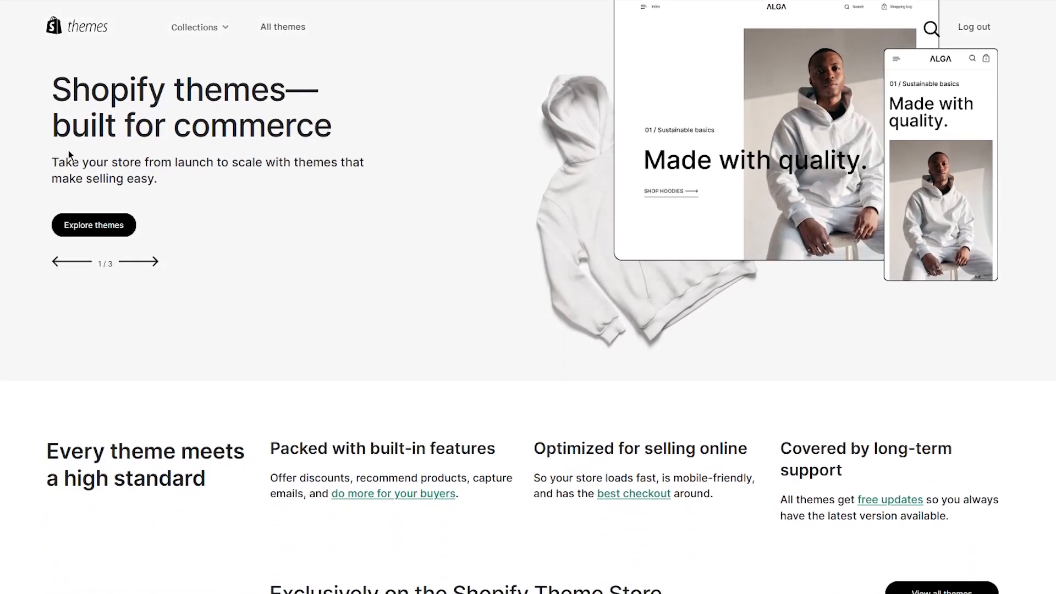
scroll(81, 150, "up", 2)
scroll(80, 150, "down", 10)
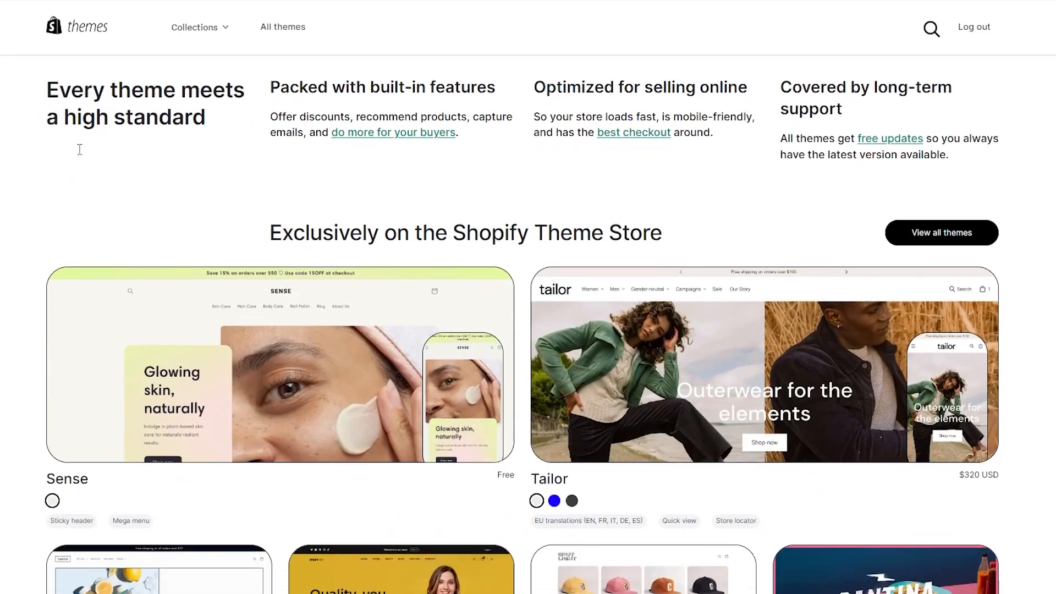
scroll(80, 151, "up", 2)
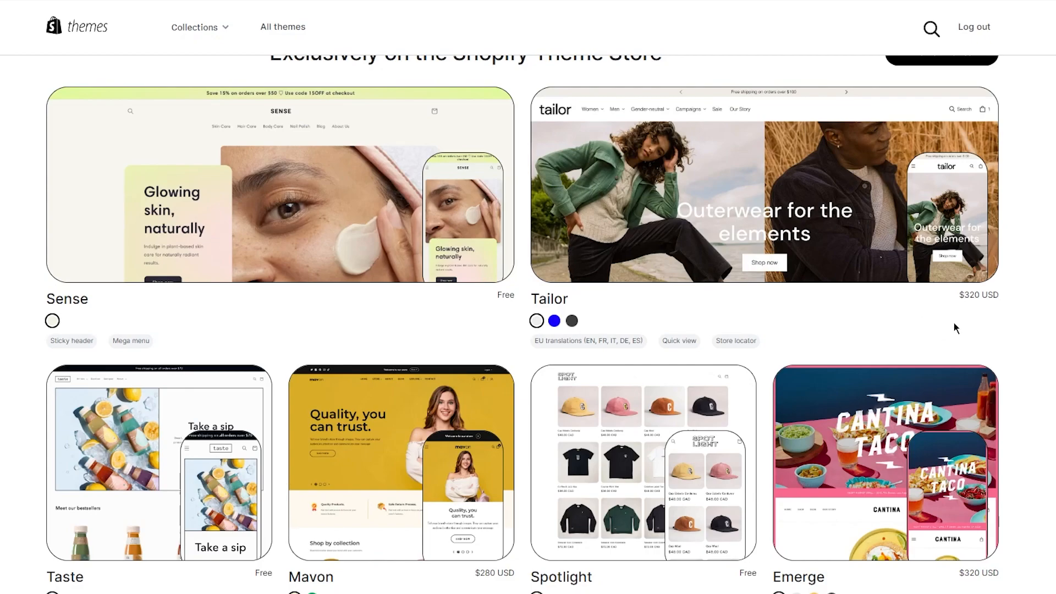
scroll(954, 327, "down", 10)
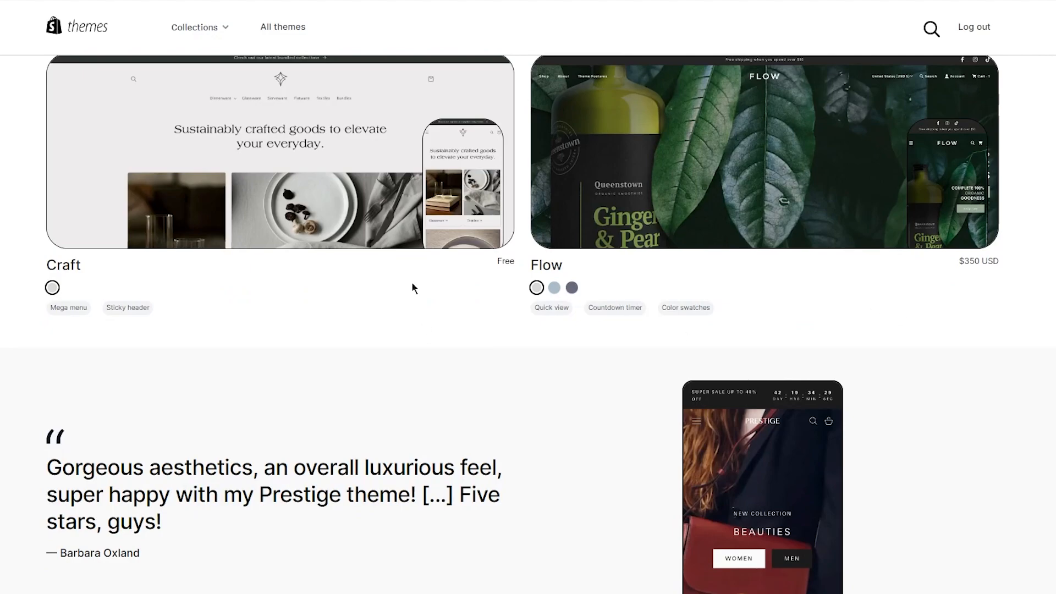
scroll(165, 278, "up", 20)
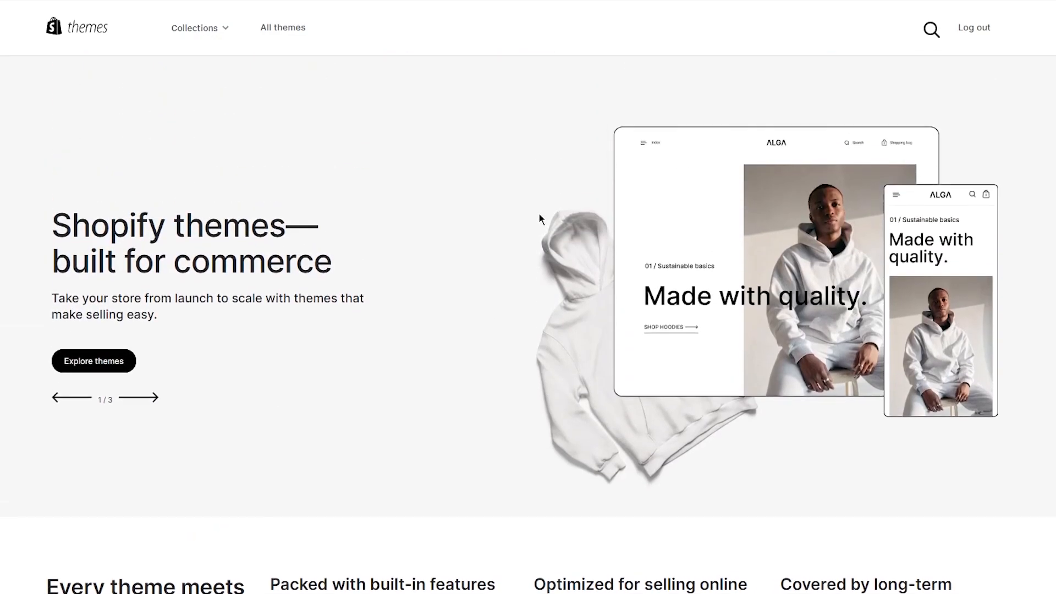
scroll(539, 214, "down", 5)
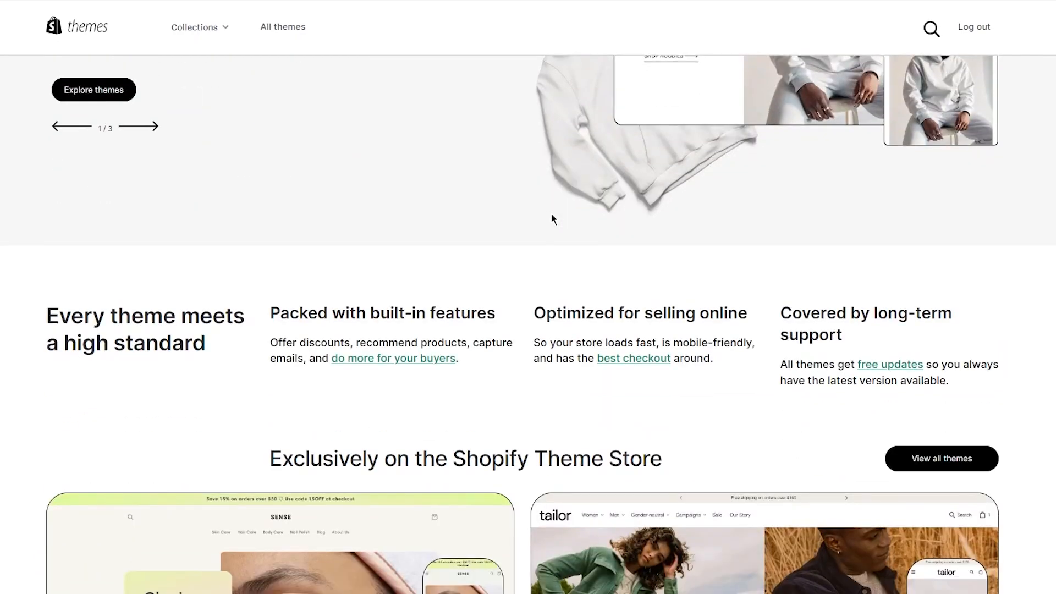
List all themes in the Theme Store, filter them to Free, and look through the available designs.
left_click(942, 460)
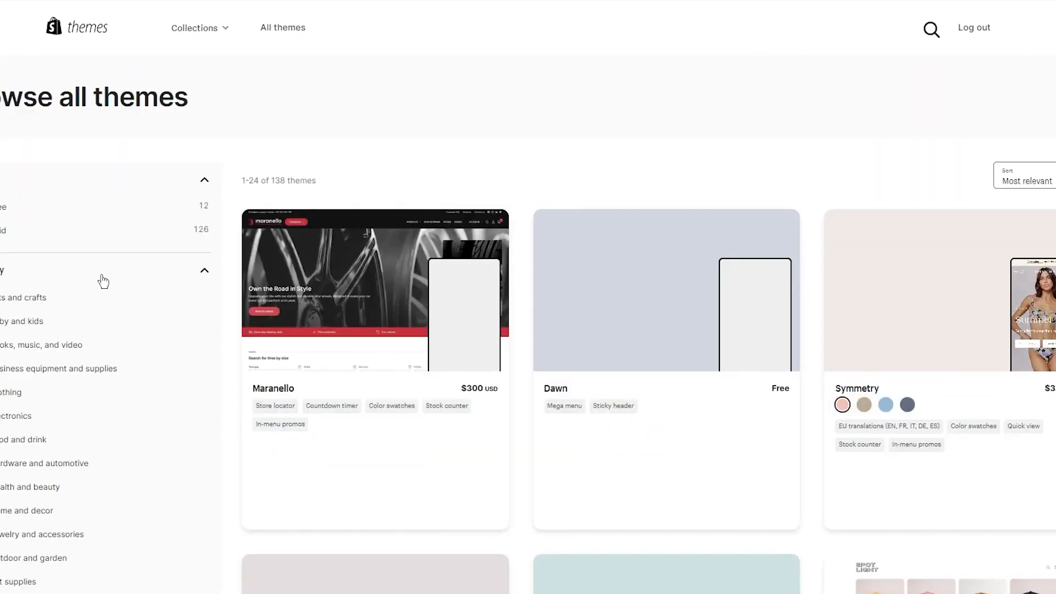
left_click(2, 207)
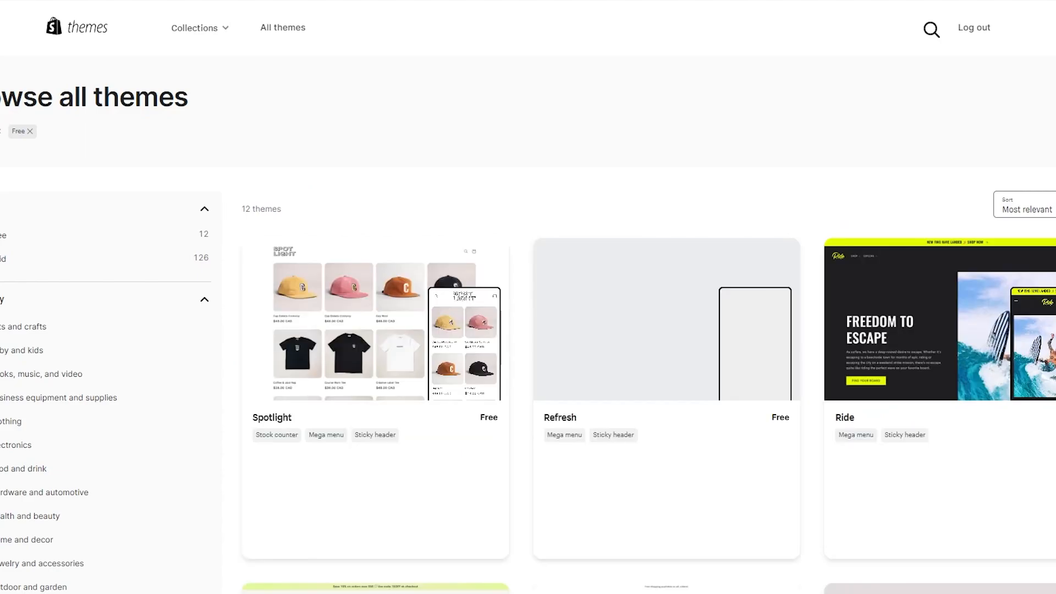
scroll(425, 134, "down", 16)
scroll(624, 249, "up", 8)
scroll(625, 250, "up", 5)
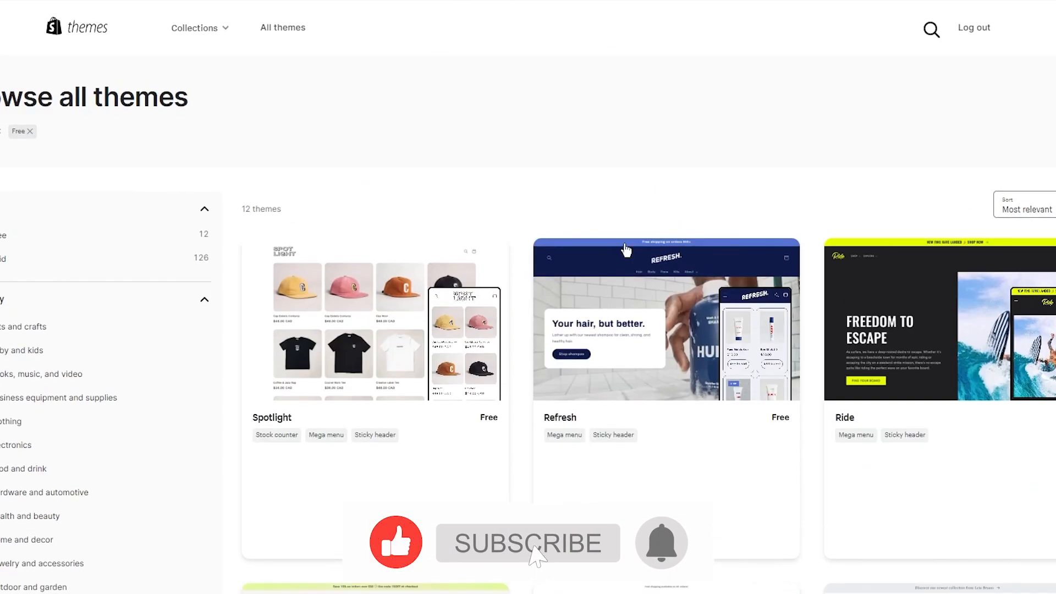
scroll(649, 269, "down", 20)
scroll(649, 269, "down", 2)
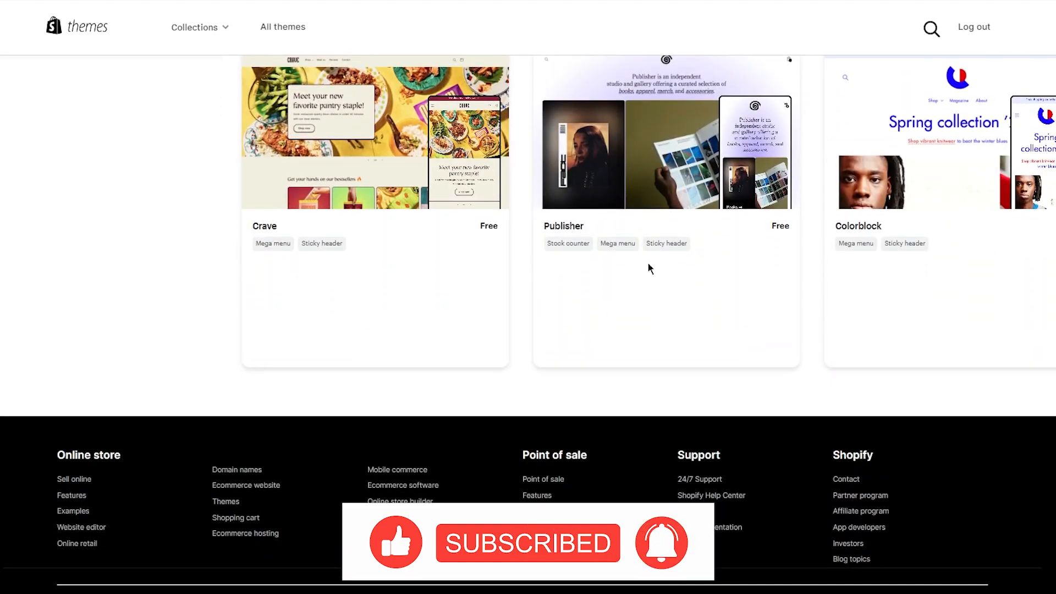
scroll(649, 268, "up", 12)
scroll(648, 263, "up", 4)
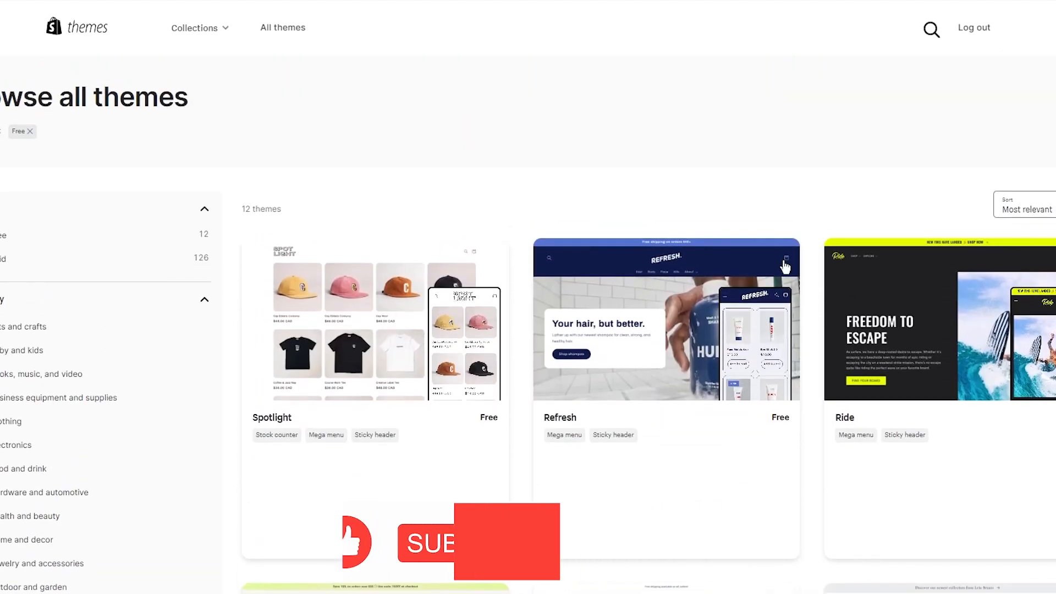
scroll(656, 219, "down", 6)
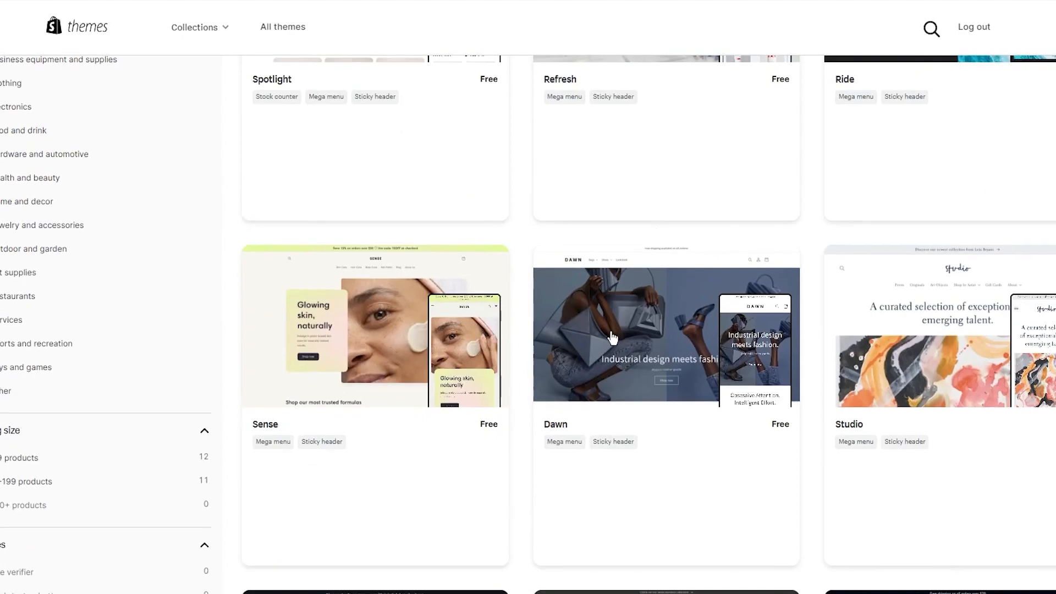
Choose the free Refresh theme from the filtered list and add it to the store's theme library.
scroll(609, 337, "up", 1)
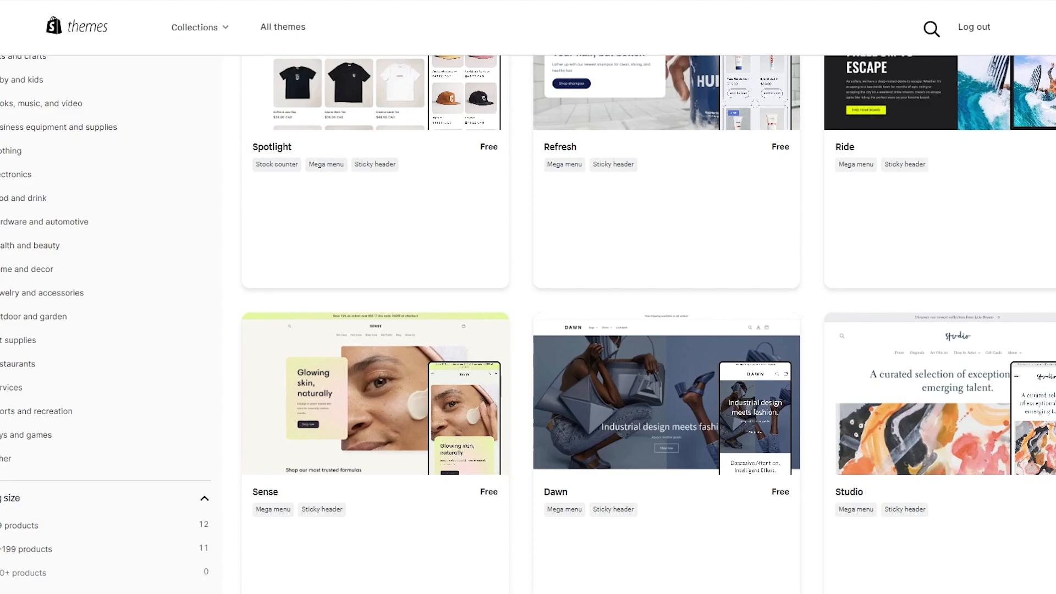
scroll(360, 133, "up", 3)
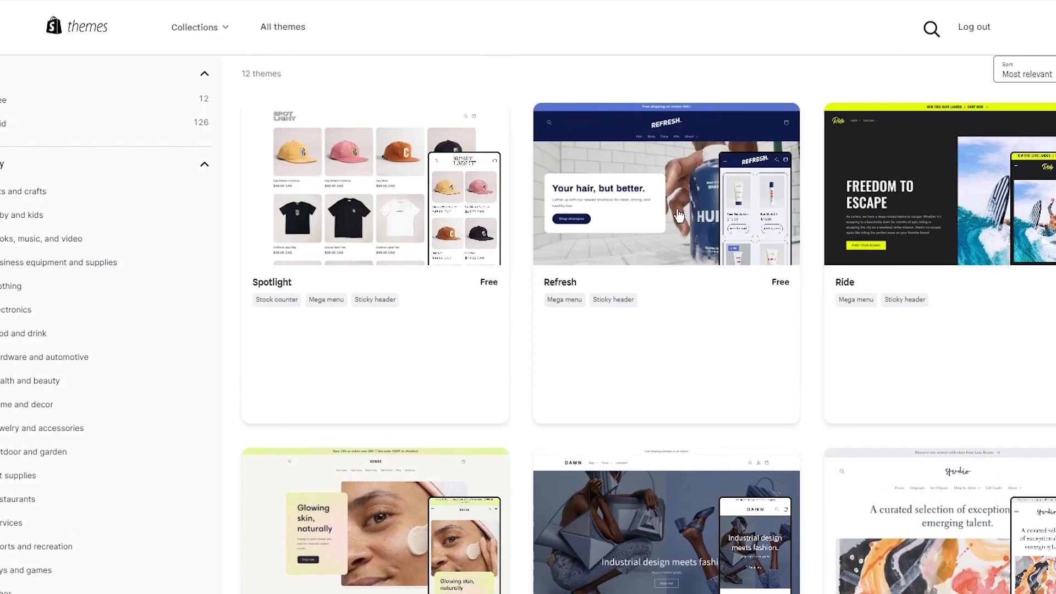
left_click(679, 216)
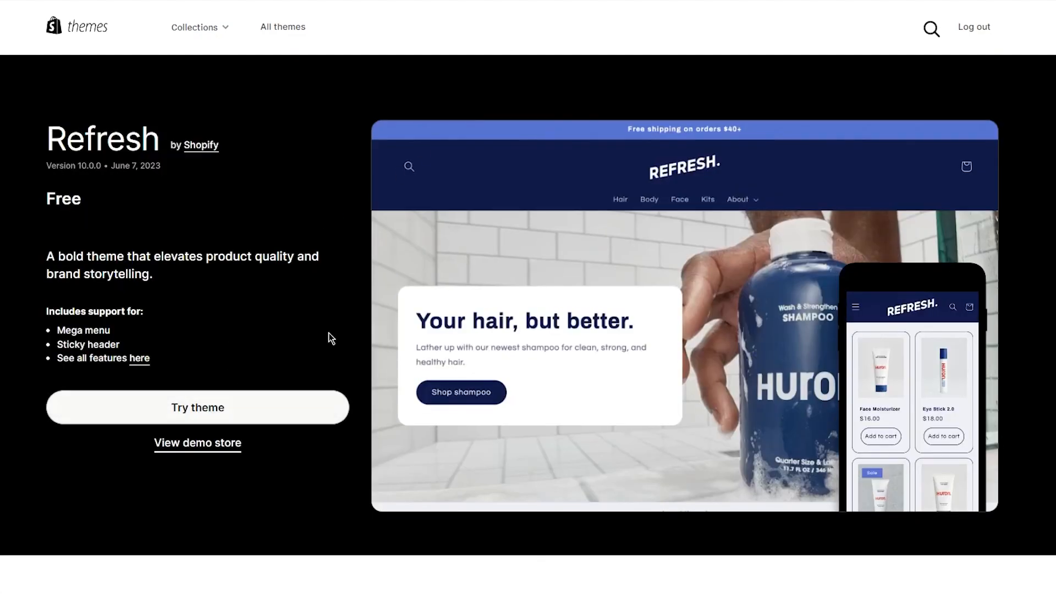
scroll(330, 338, "down", 5)
scroll(221, 368, "up", 3)
left_click(210, 349)
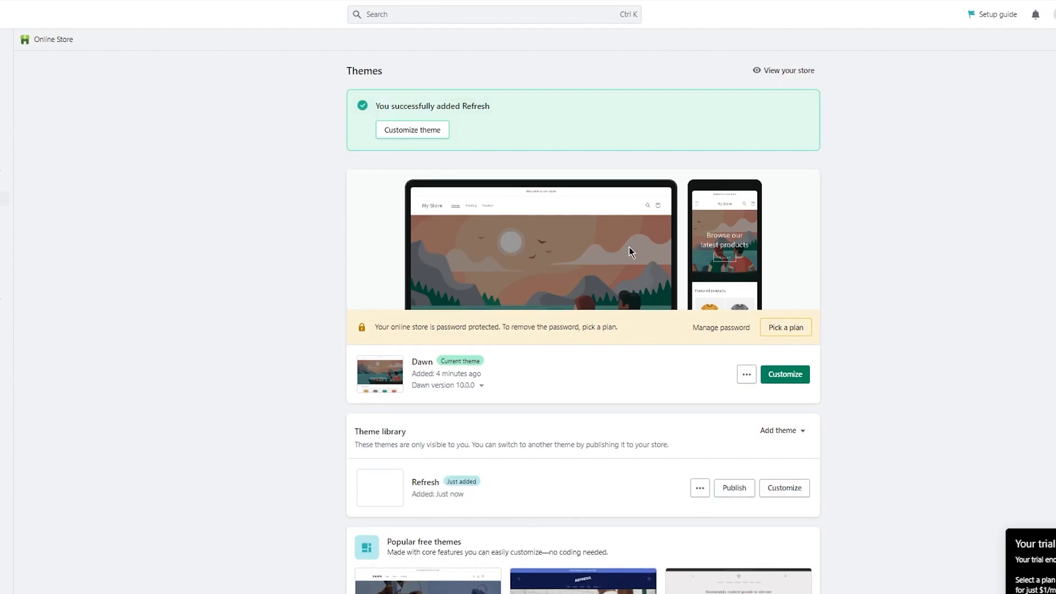
Open the Refresh theme for customization and look over its home page from header to footer.
left_click(782, 487)
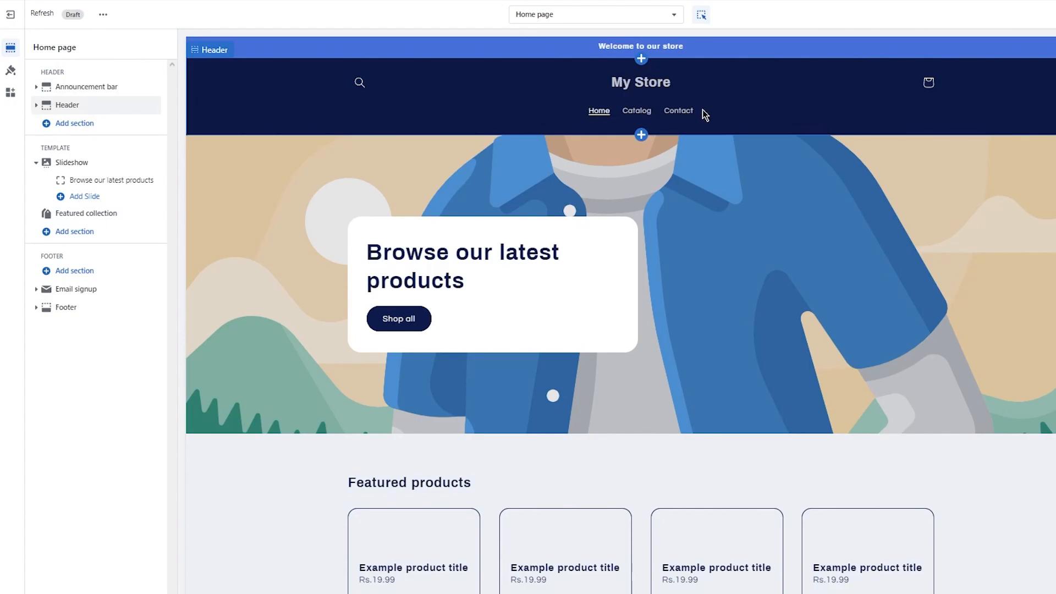
scroll(537, 311, "down", 5)
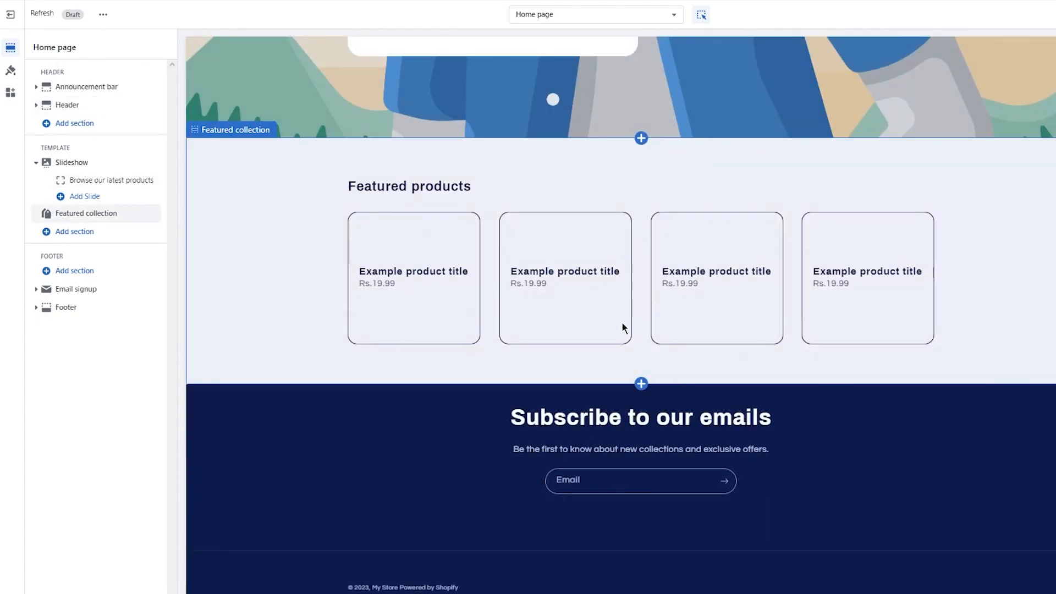
scroll(622, 327, "up", 2)
scroll(622, 327, "up", 3)
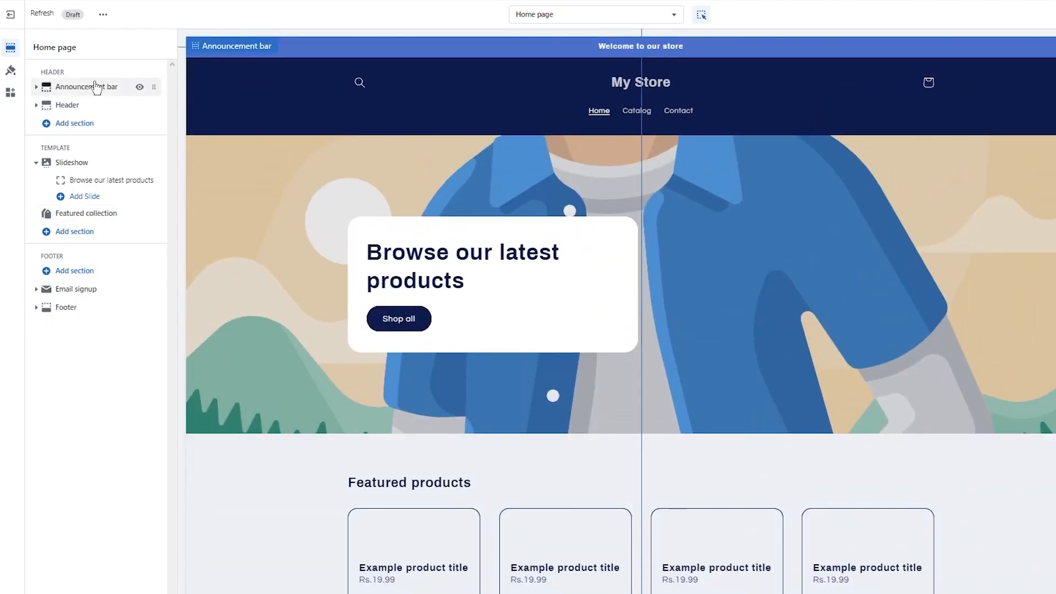
Replace the announcement bar's text with "Sale on all orders above $60".
left_click(68, 88)
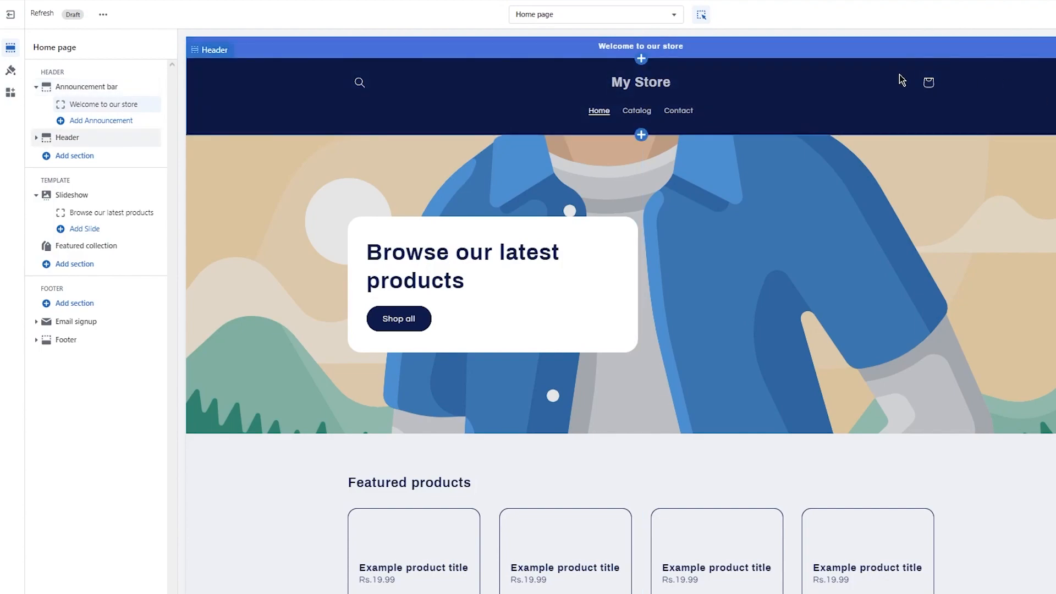
type("S")
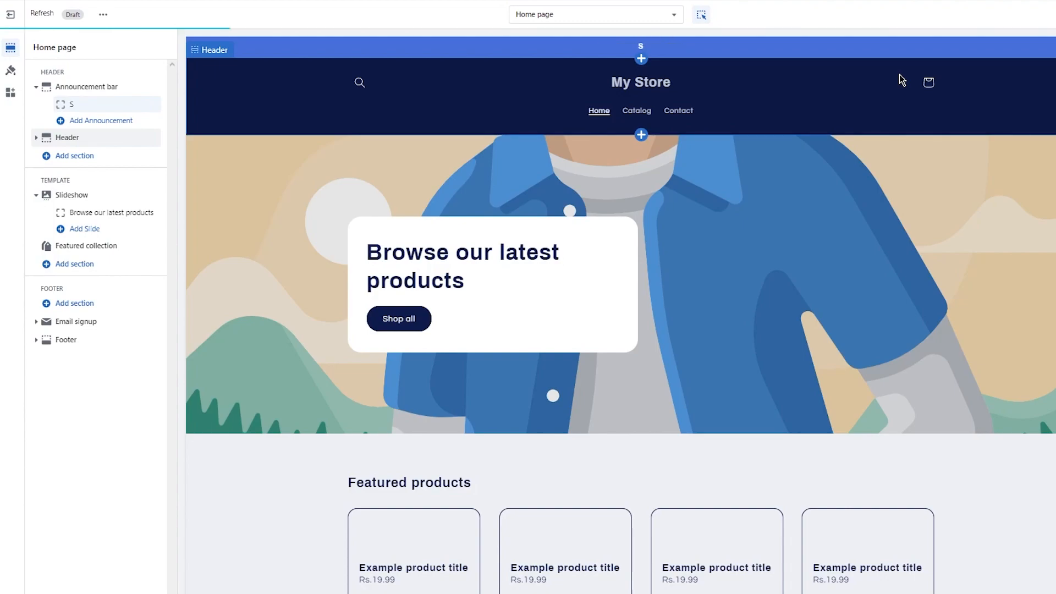
type("ale on a")
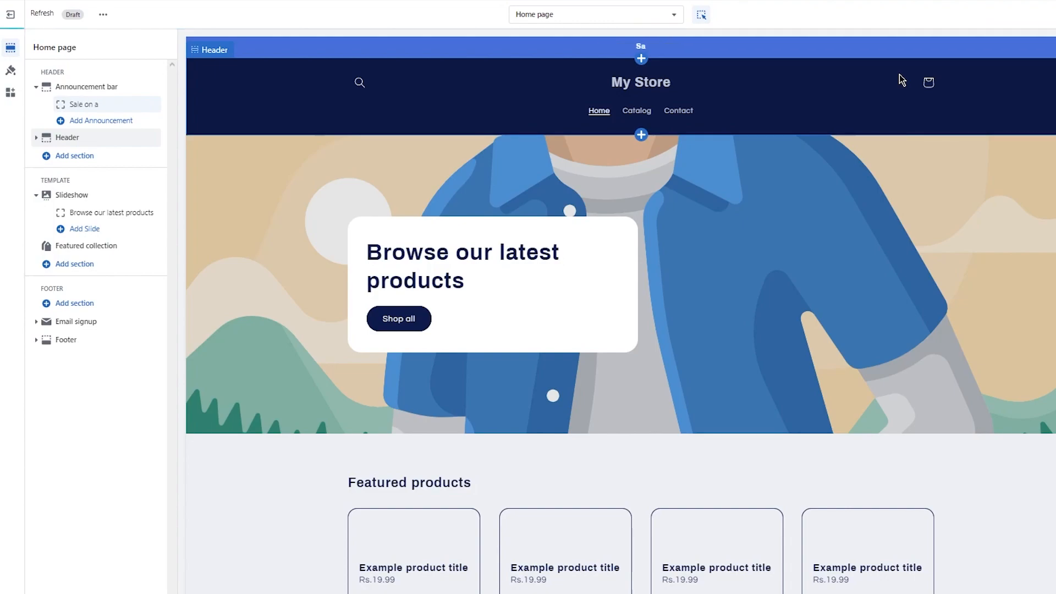
type("ll orders abo")
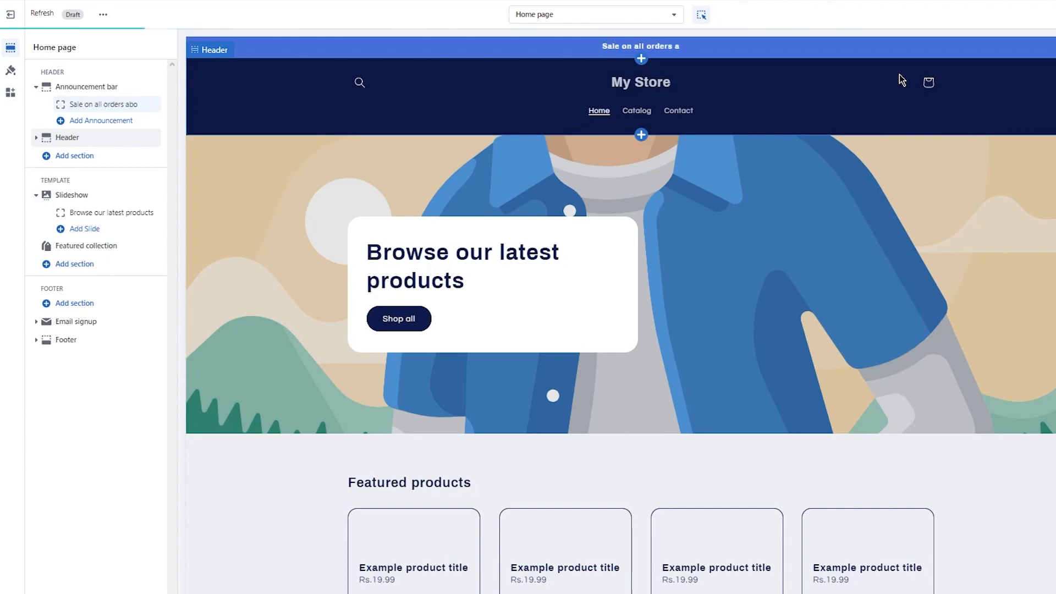
type("ve $60")
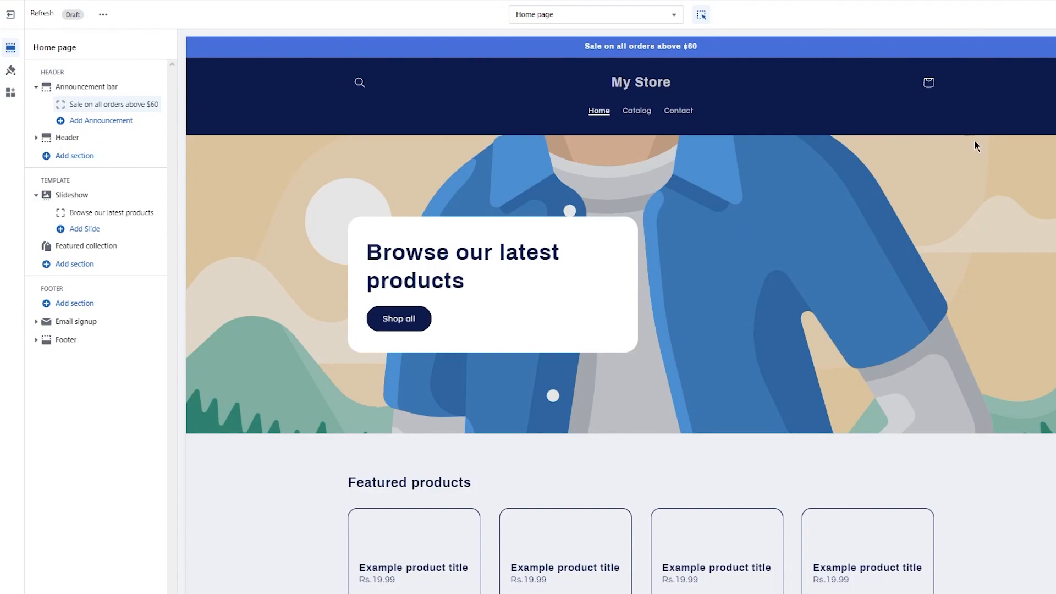
Try color schemes 4 and 2 on the Header section and settle on Scheme 5.
left_click(72, 138)
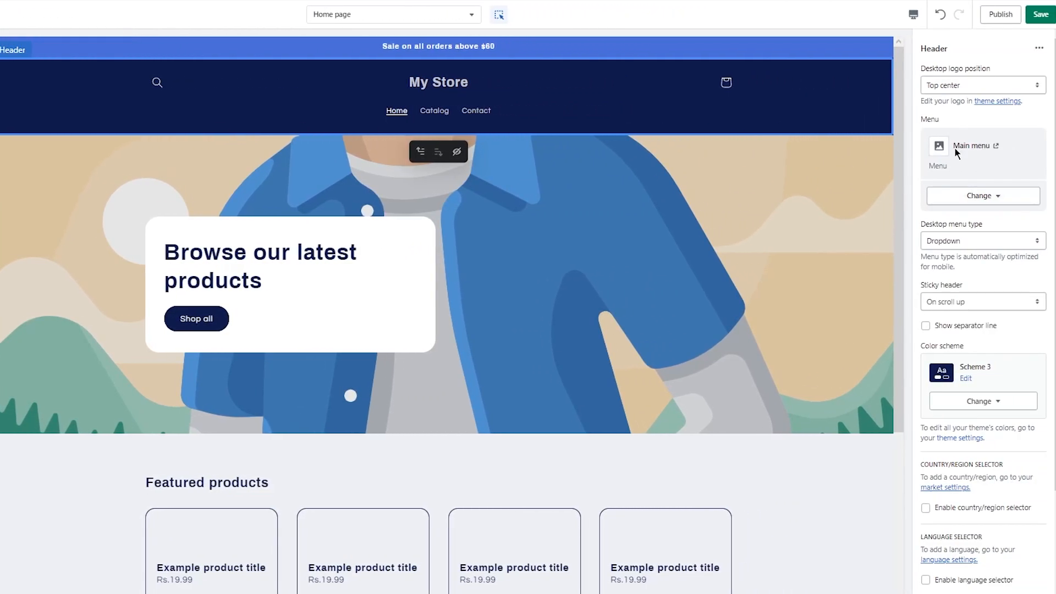
scroll(984, 165, "down", 4)
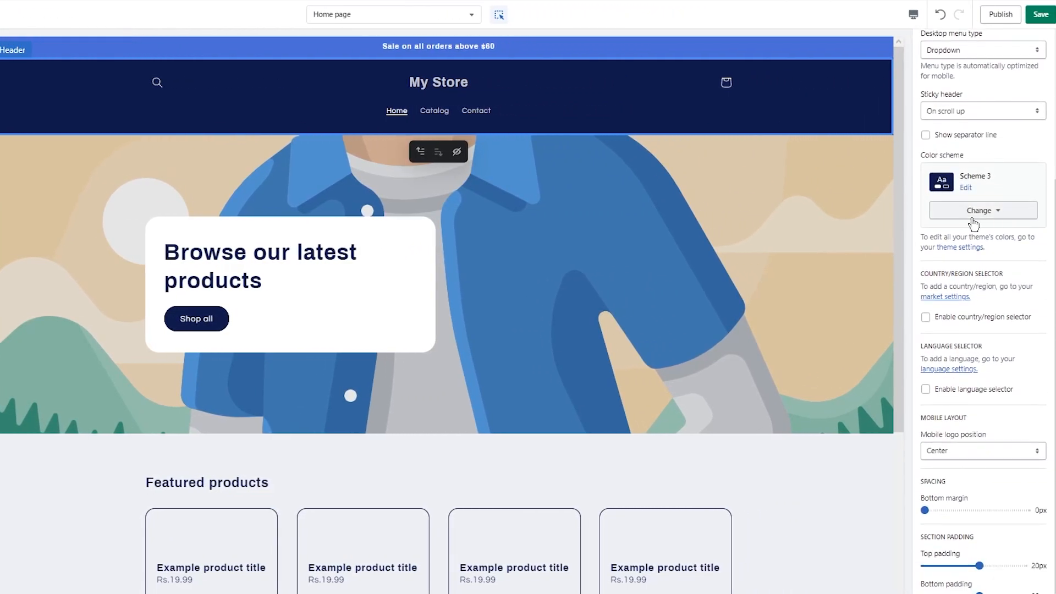
left_click(984, 212)
left_click(984, 325)
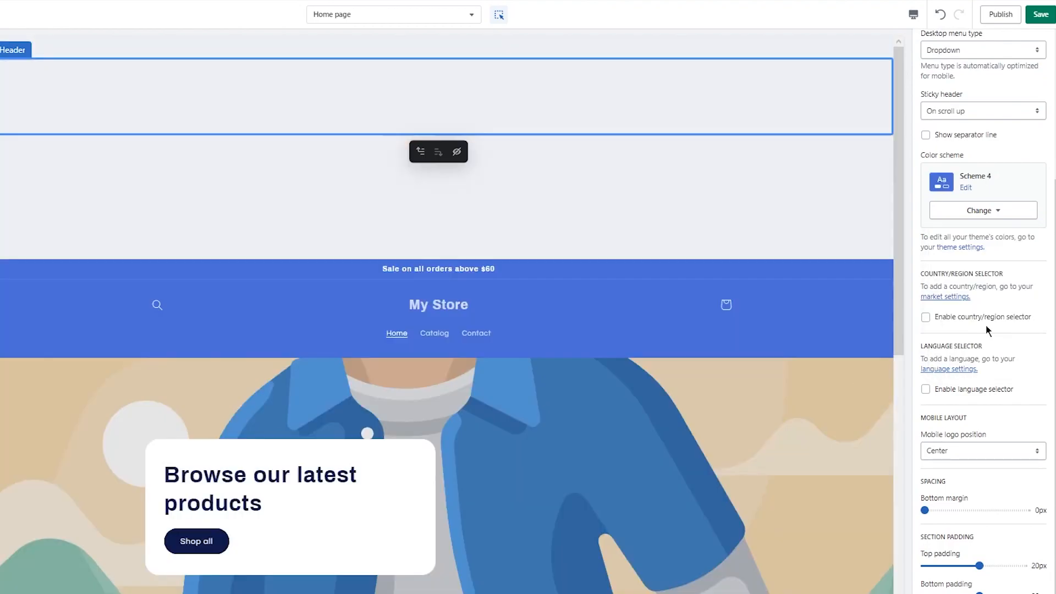
left_click(979, 211)
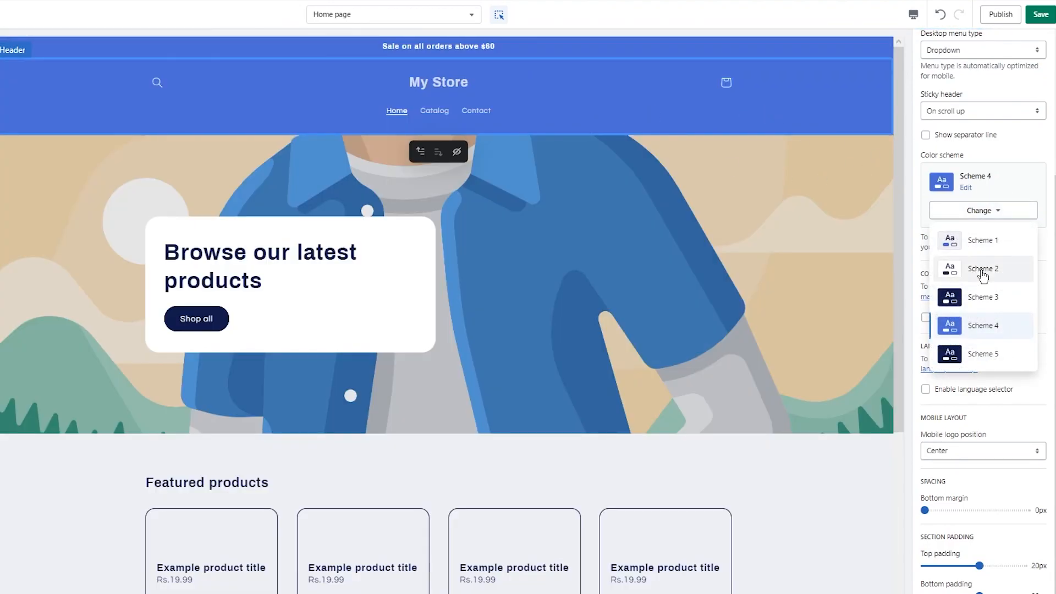
left_click(982, 269)
left_click(982, 210)
left_click(982, 353)
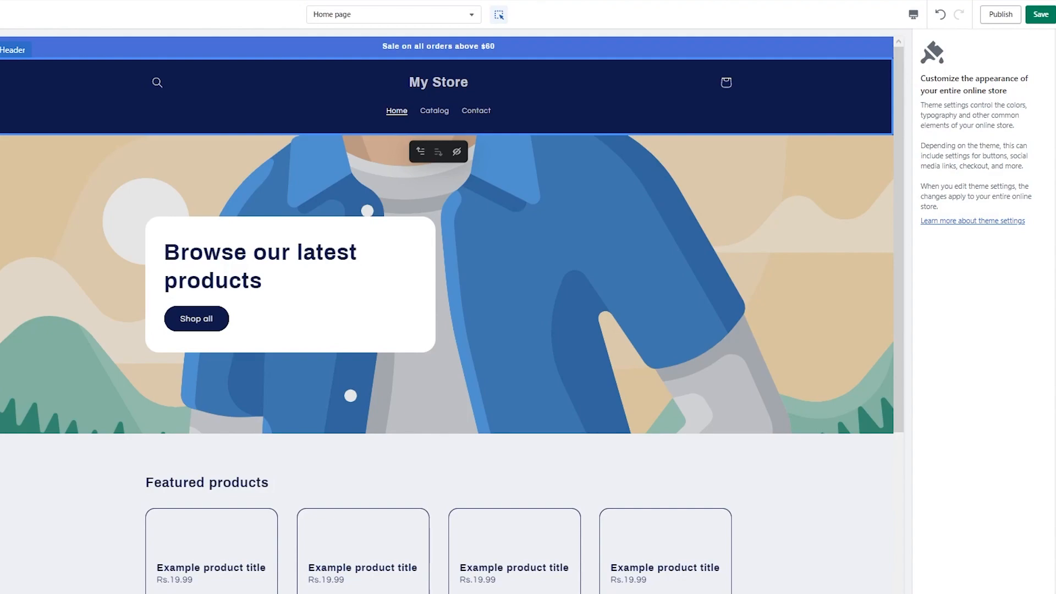
Upload the picture pexels-jimmy-jimmy-1484807 from the computer and use it as the image of the "Browse our latest products" slide.
scroll(244, 190, "down", 2)
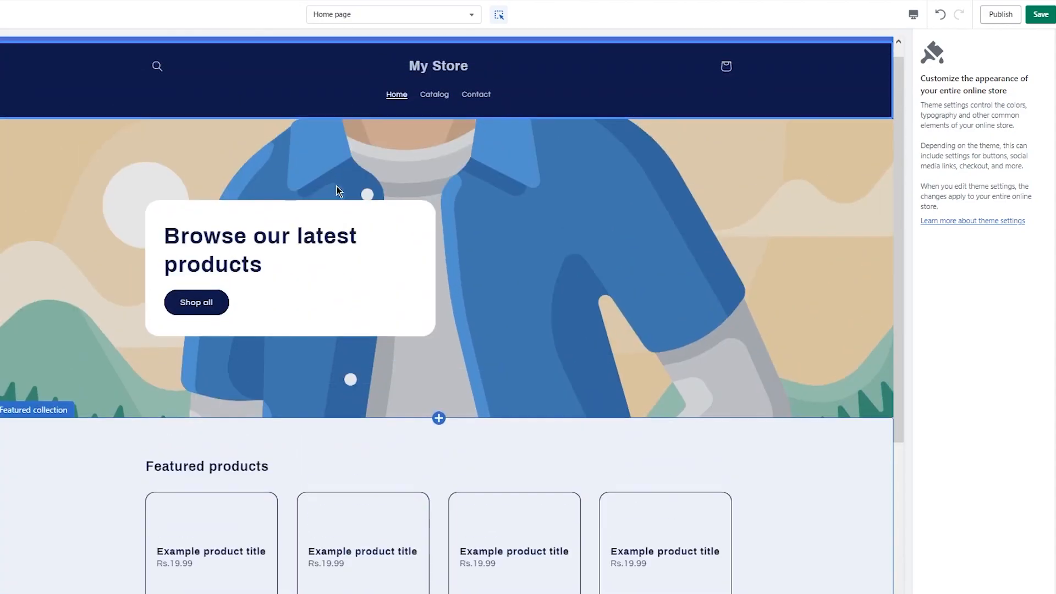
scroll(330, 220, "up", 2)
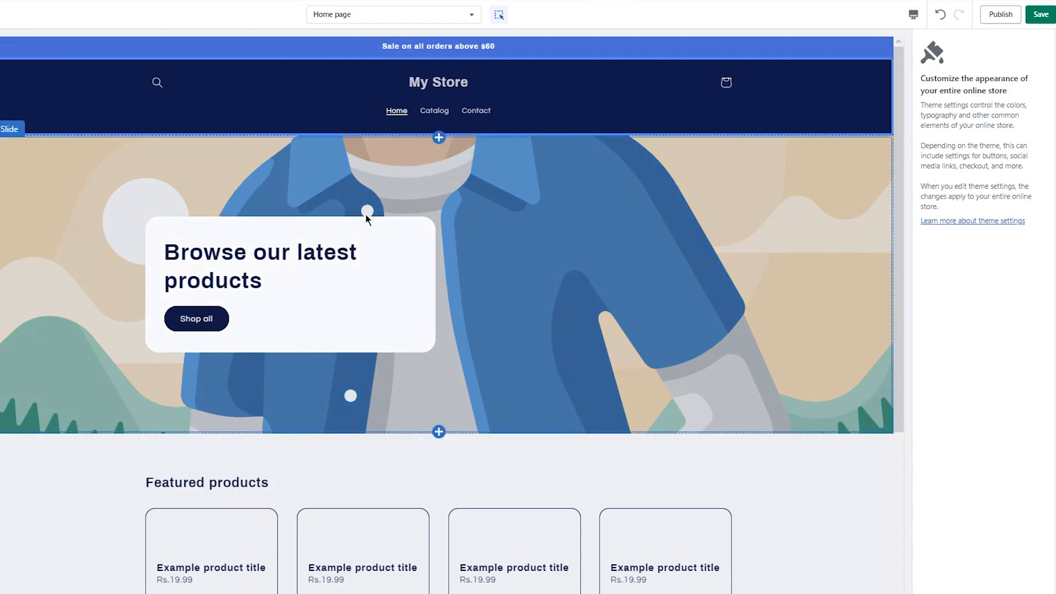
left_click(311, 178)
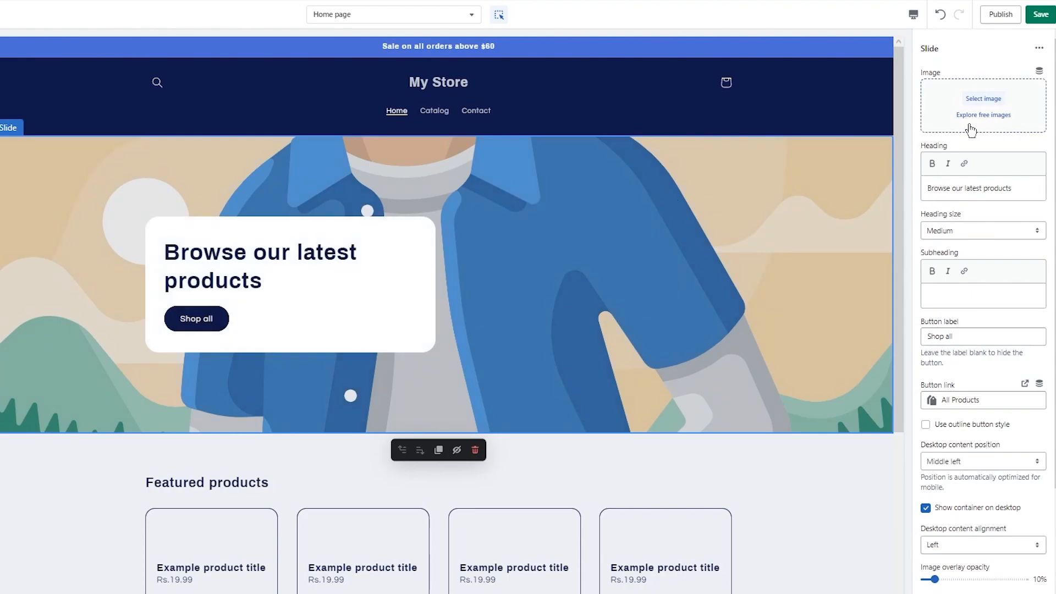
left_click(969, 127)
left_click(430, 416)
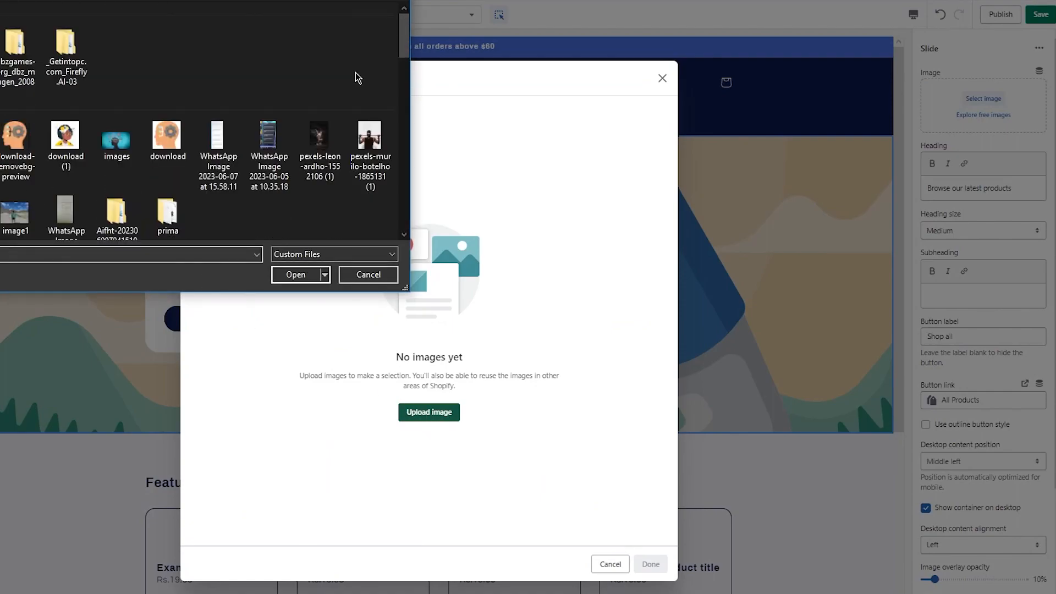
scroll(269, 132, "down", 10)
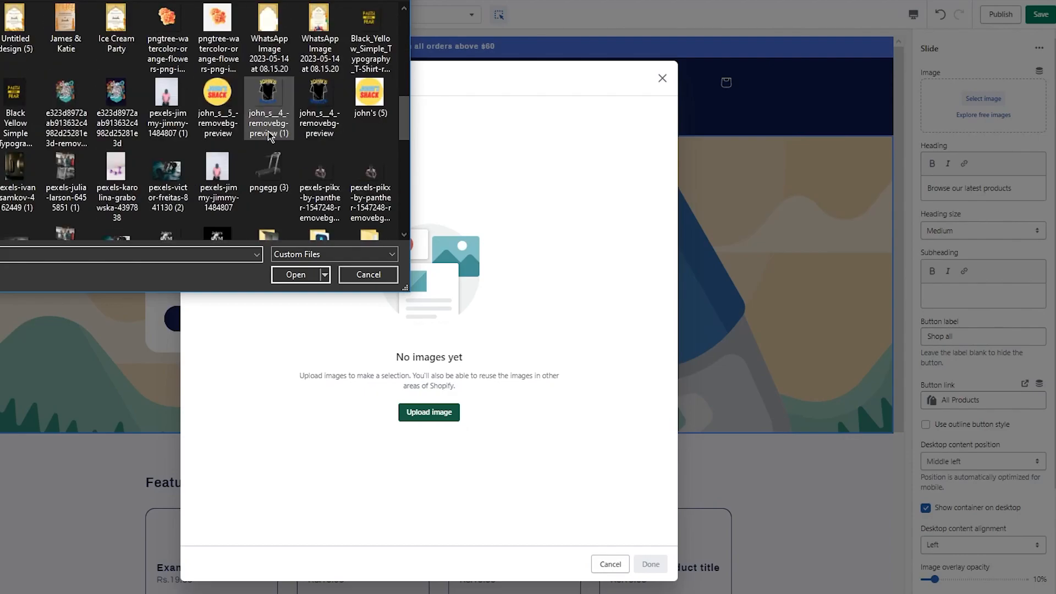
scroll(269, 135, "up", 1)
double_click(3, 132)
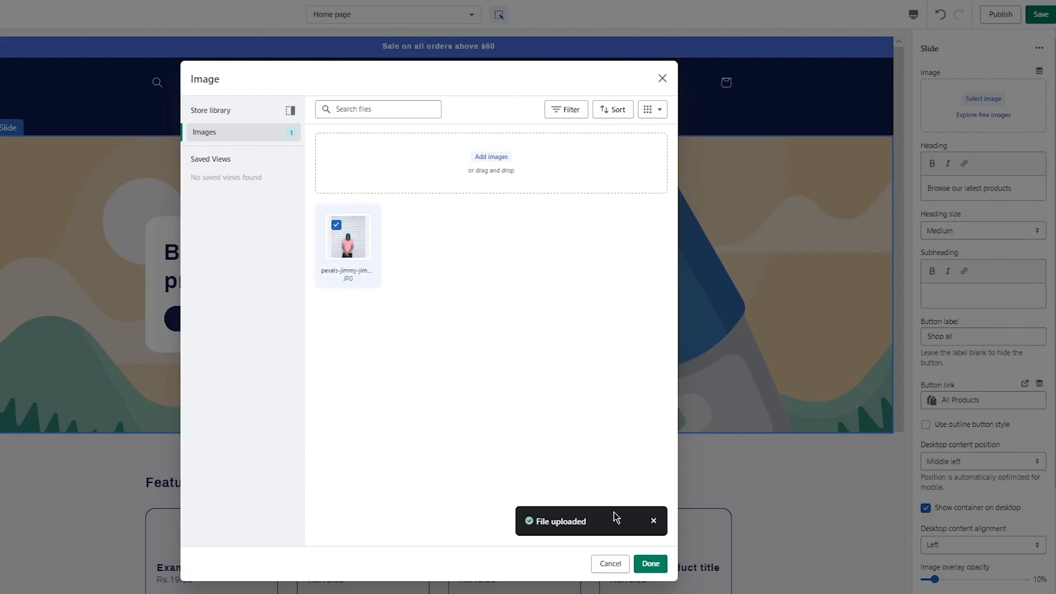
left_click(649, 565)
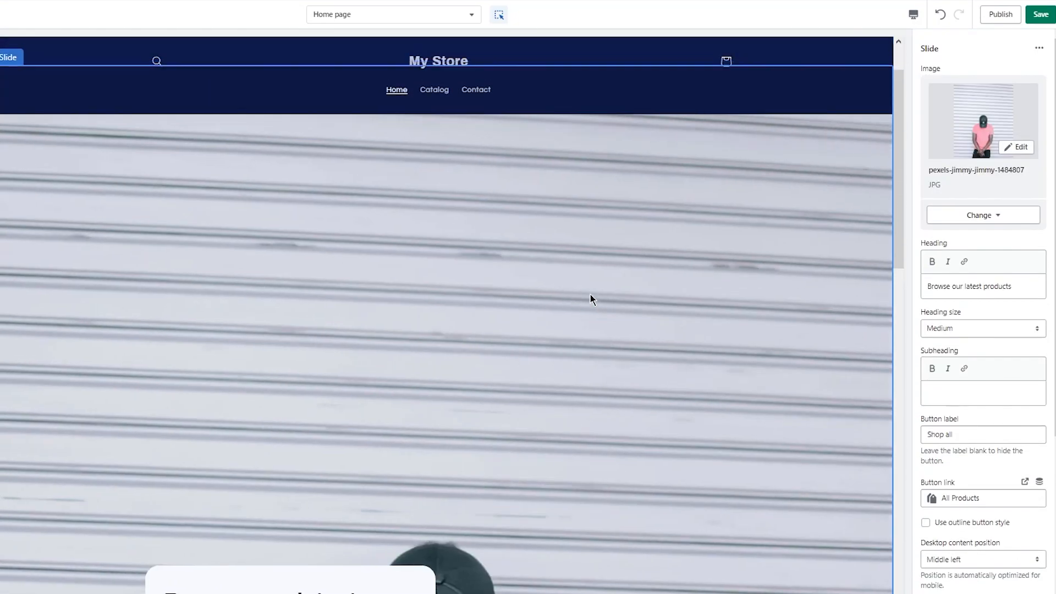
Set the slide image's focal point on the pink T-shirt and save the image edit.
scroll(590, 294, "up", 1)
scroll(593, 297, "down", 14)
scroll(611, 301, "up", 4)
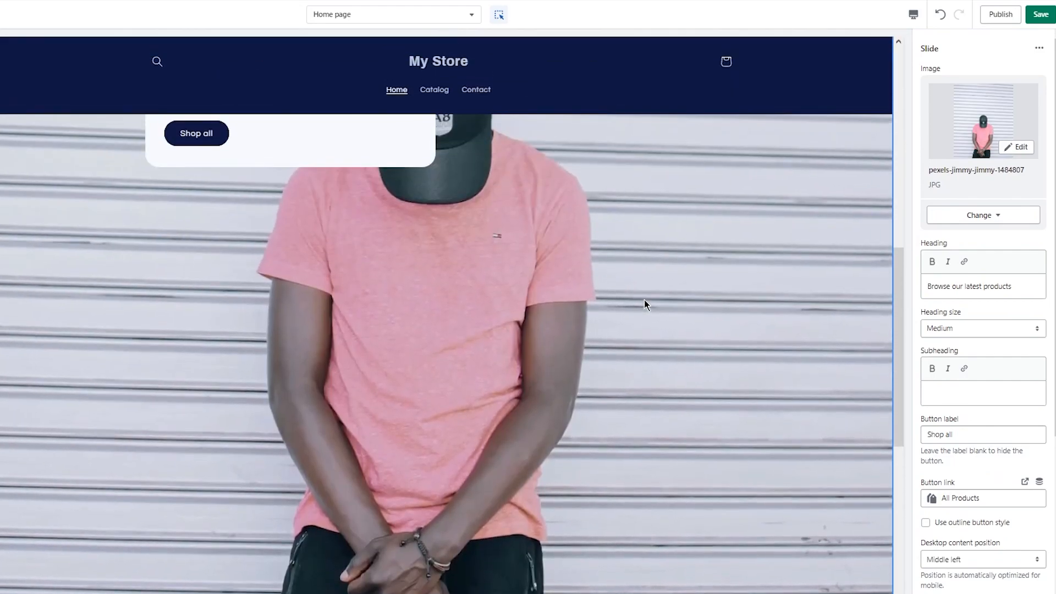
scroll(645, 303, "up", 5)
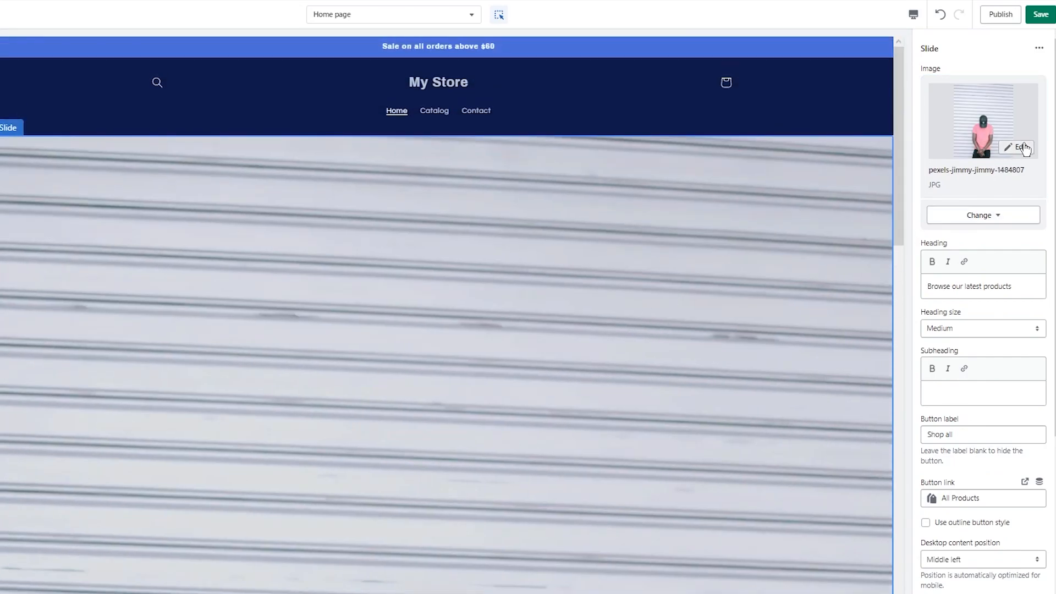
left_click(1021, 147)
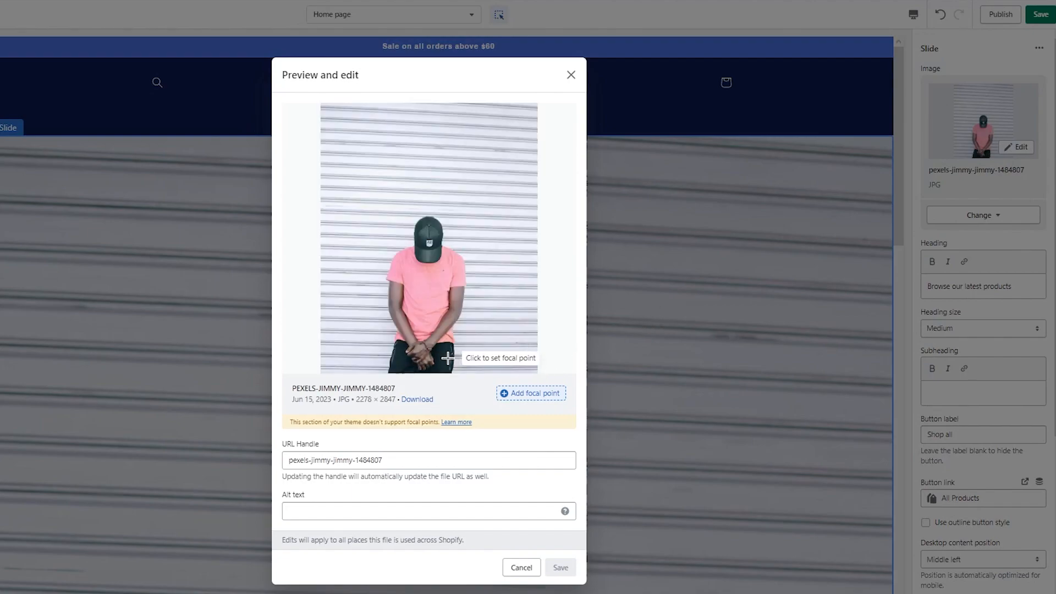
left_click(419, 286)
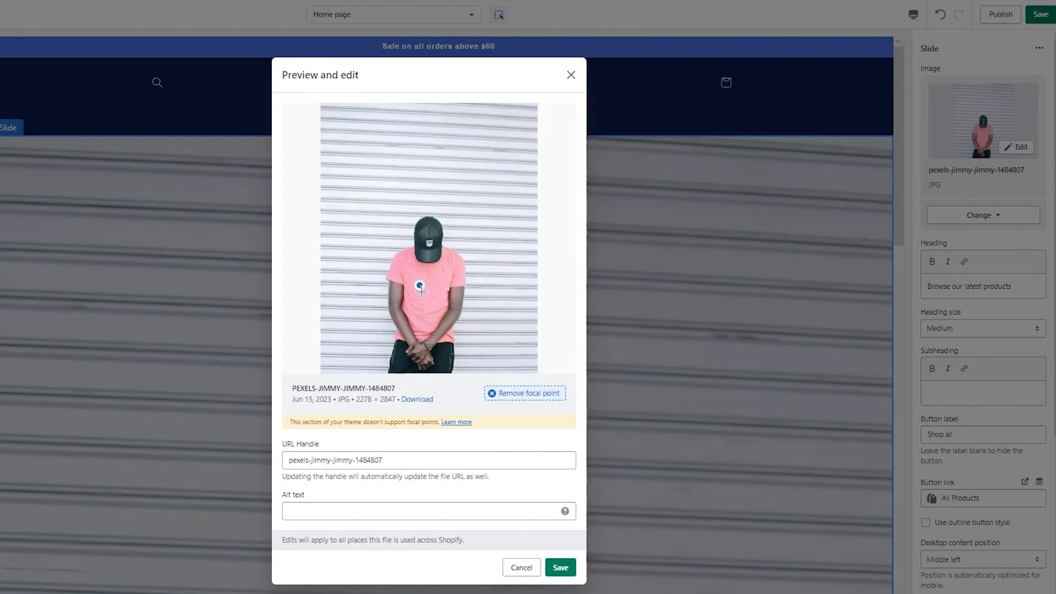
left_click(561, 569)
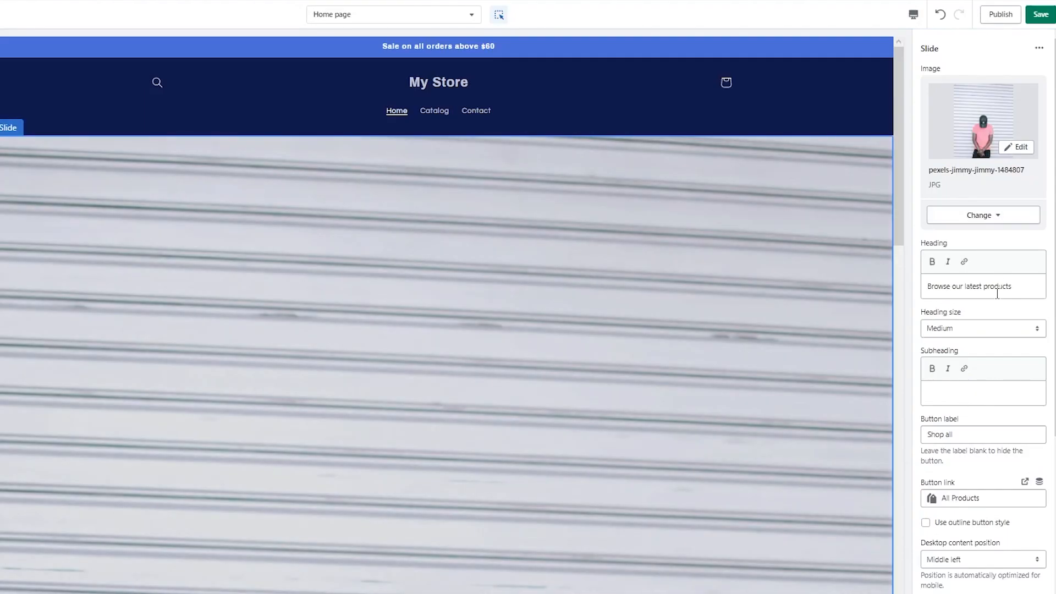
Review the slide and slideshow settings and check how the new image looks down the home page.
scroll(989, 455, "down", 5)
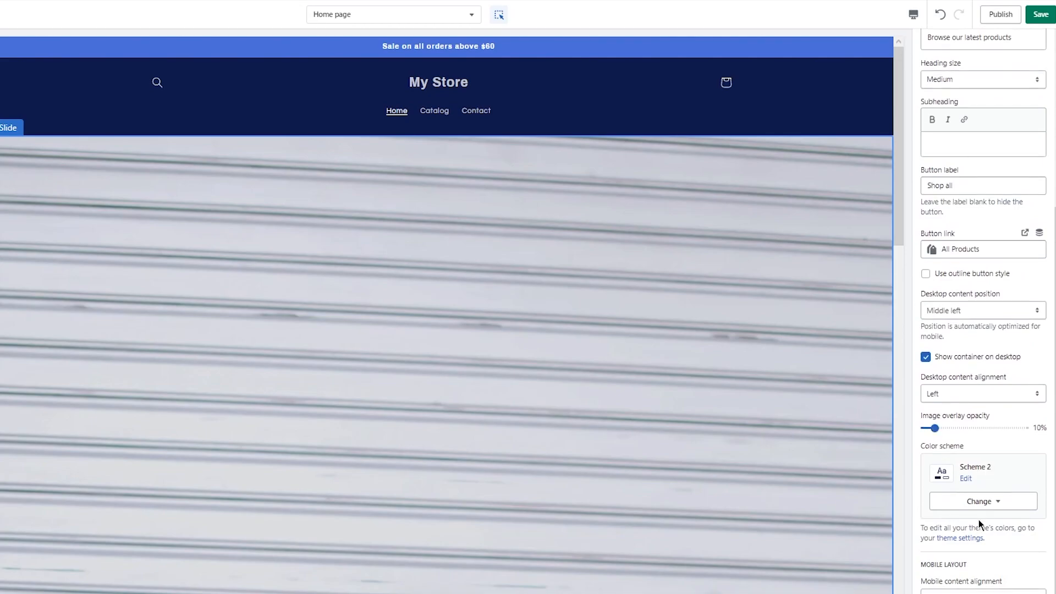
scroll(498, 453, "down", 10)
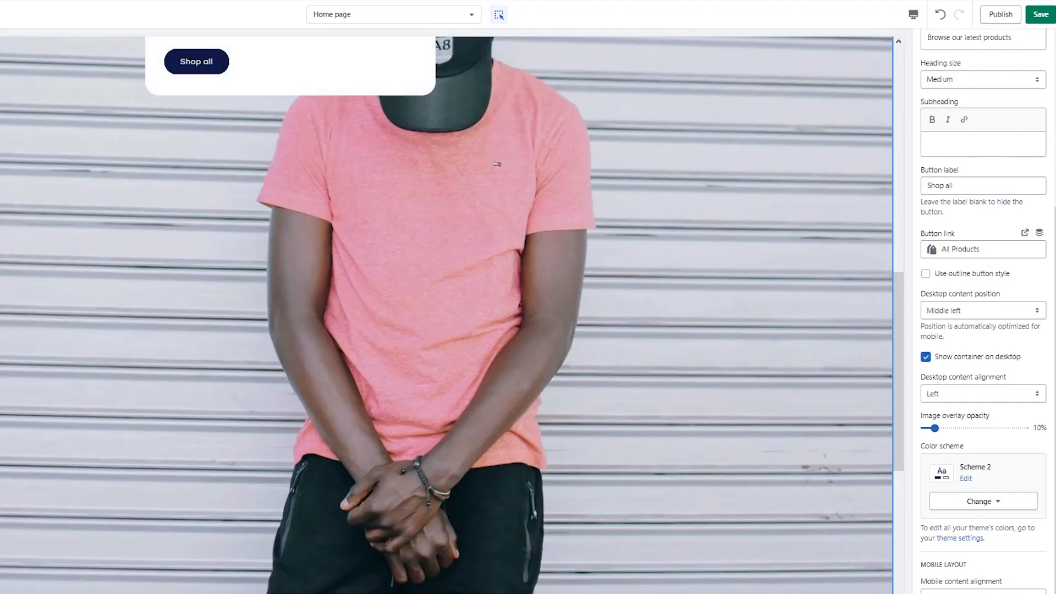
left_click(1, 275)
scroll(446, 316, "up", 10)
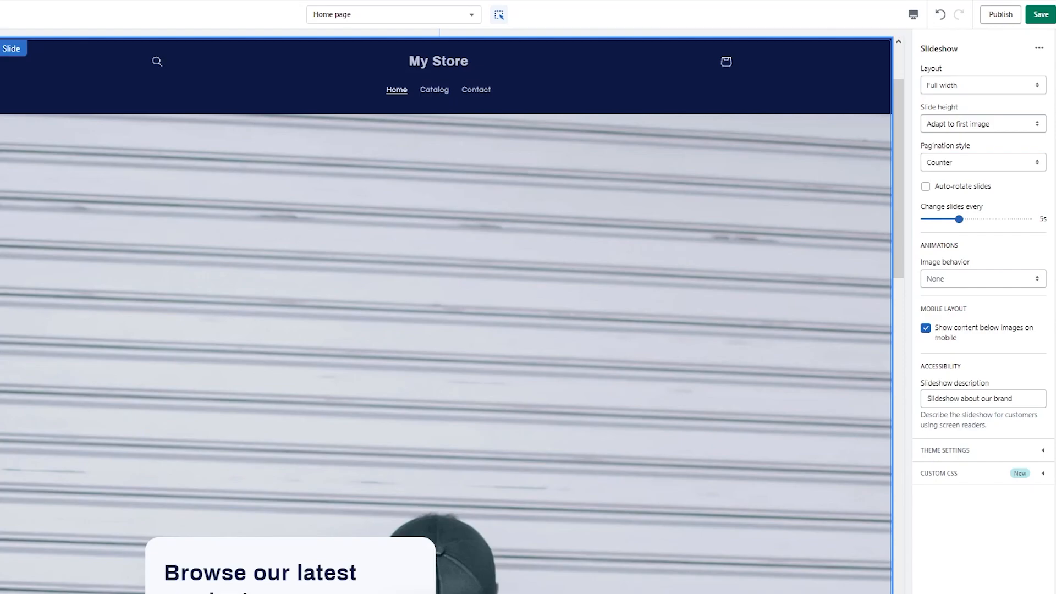
left_click(303, 264)
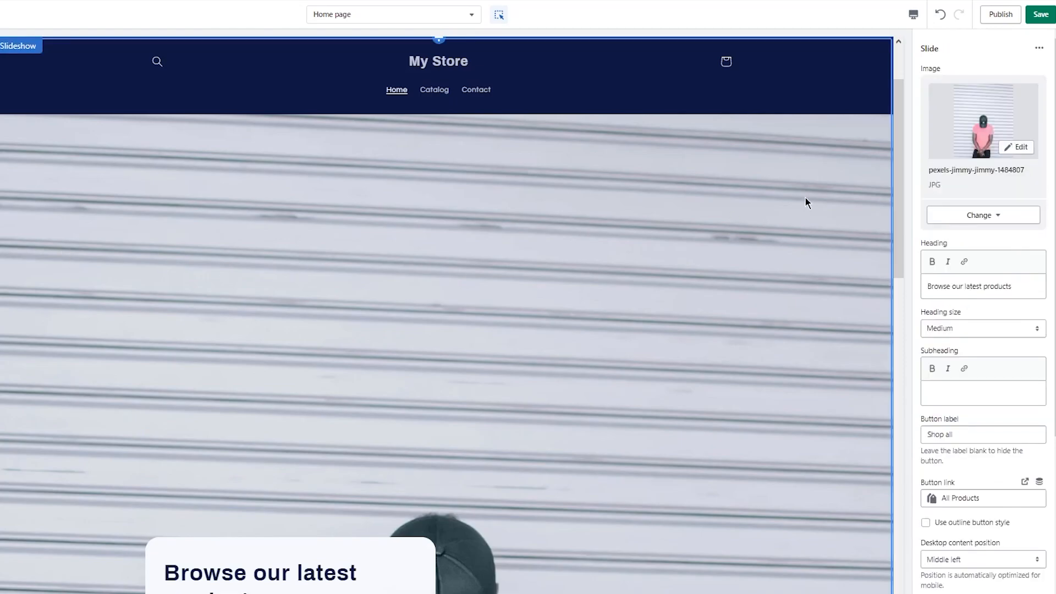
scroll(710, 220, "down", 10)
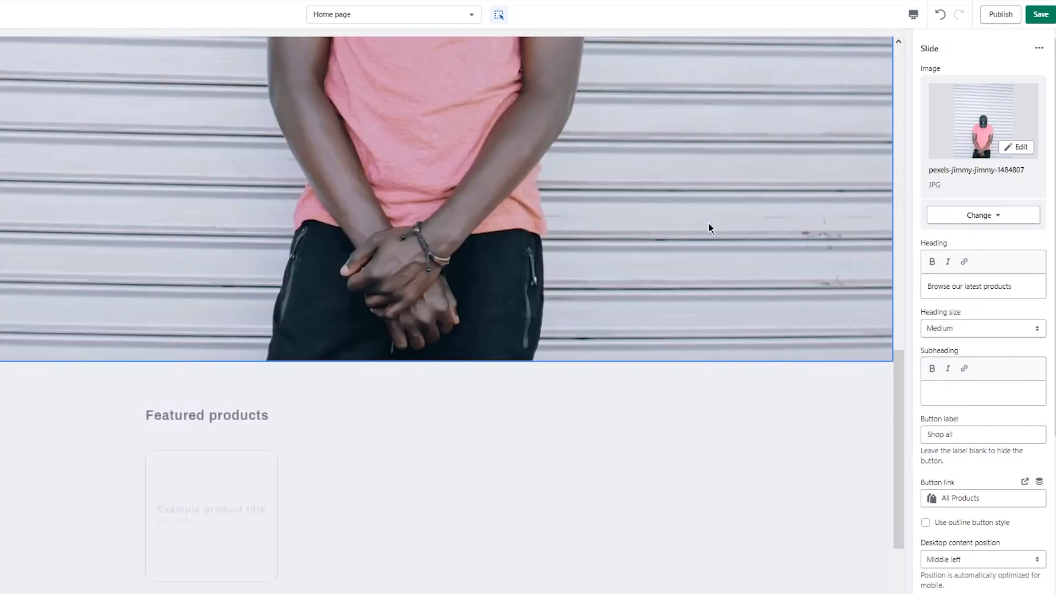
scroll(708, 223, "down", 5)
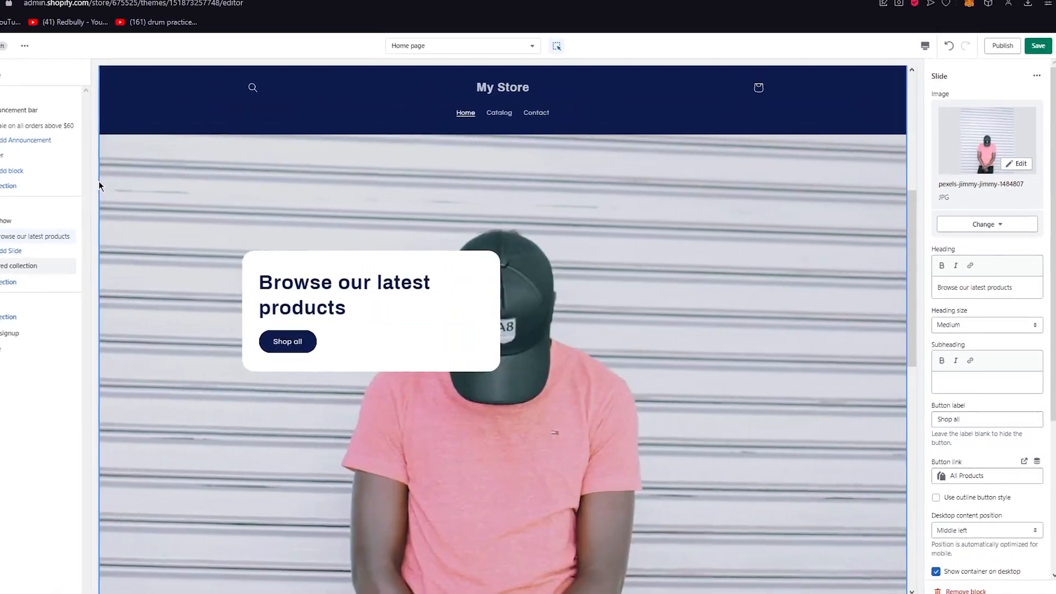